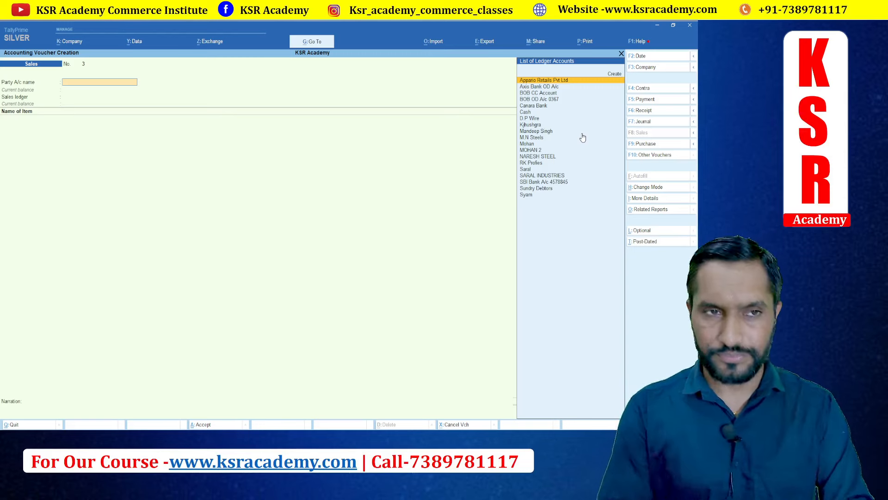
Select D.P Wire as the sales voucher's party account and accept the dispatch details without entries.
key(Down)
key(Down)
key(Down)
key(Down)
key(Down)
key(Down)
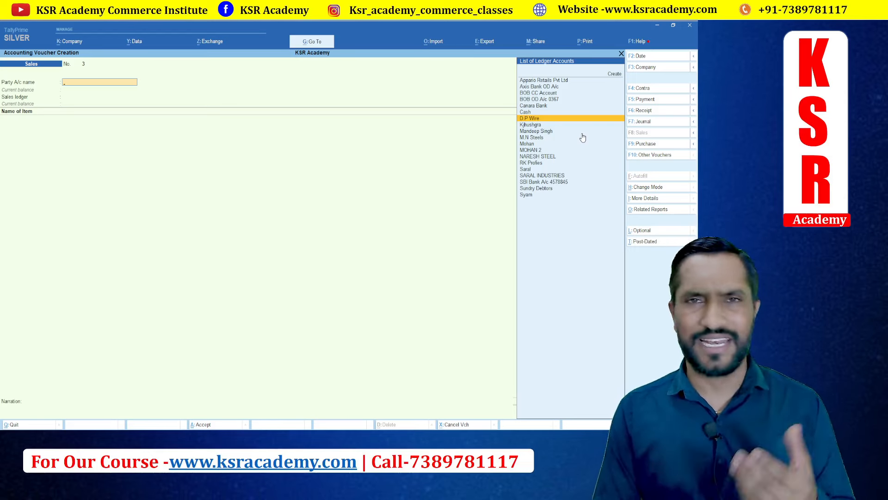
key(Return)
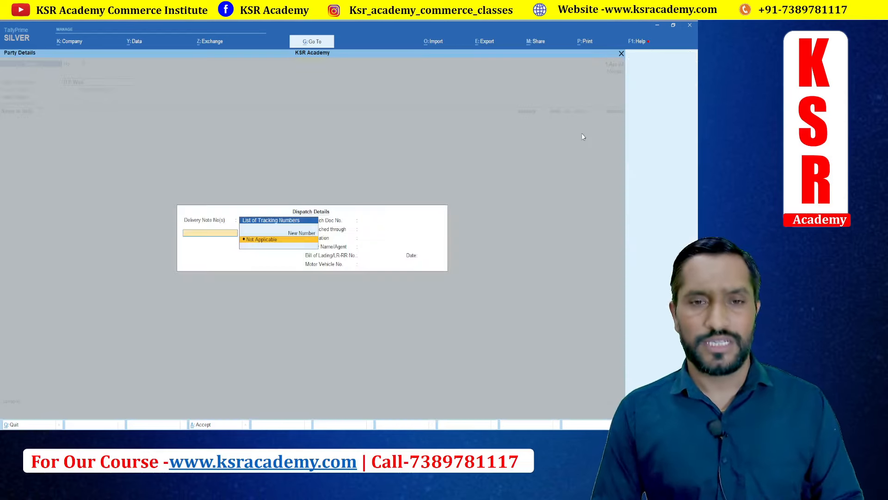
key(ctrl+a)
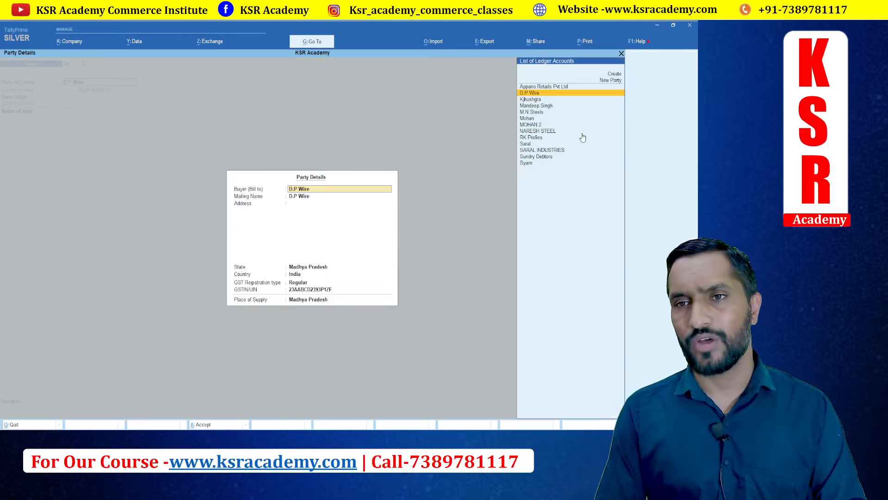
Change the bill-to buyer in the party details to an individual customer's ledger and choose Intrastate Sale as the sales ledger.
key(Down)
key(Down)
key(Down)
key(Down)
key(Return)
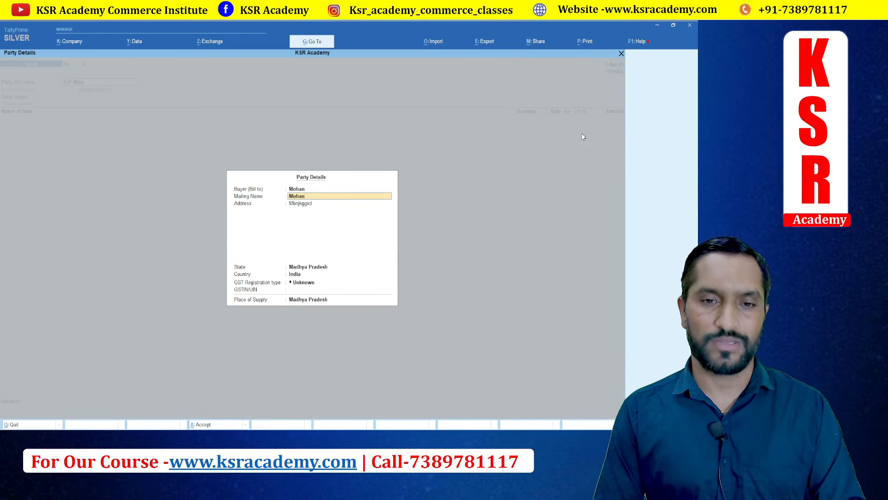
key(ctrl+a)
key(Down)
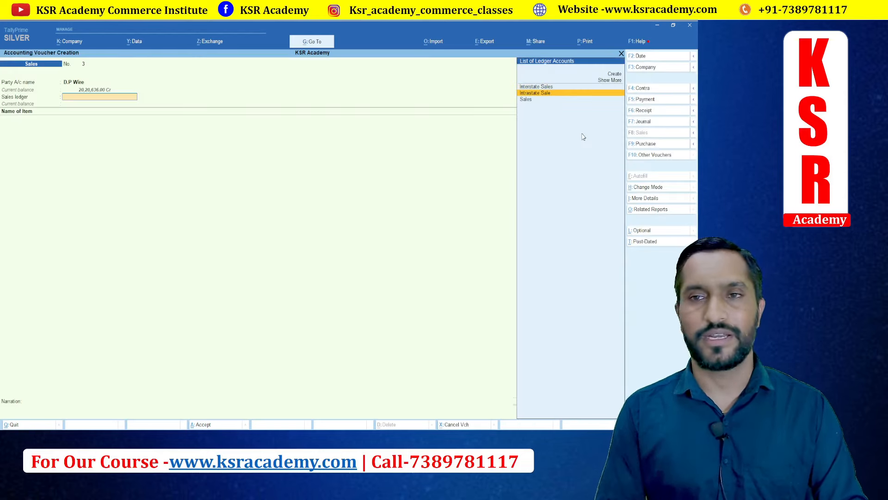
key(Return)
Add the stock item Samsung Mobile 6j Black 100 GB to the sales voucher.
key(Down)
key(Down)
key(Down)
key(Down)
key(Down)
key(Down)
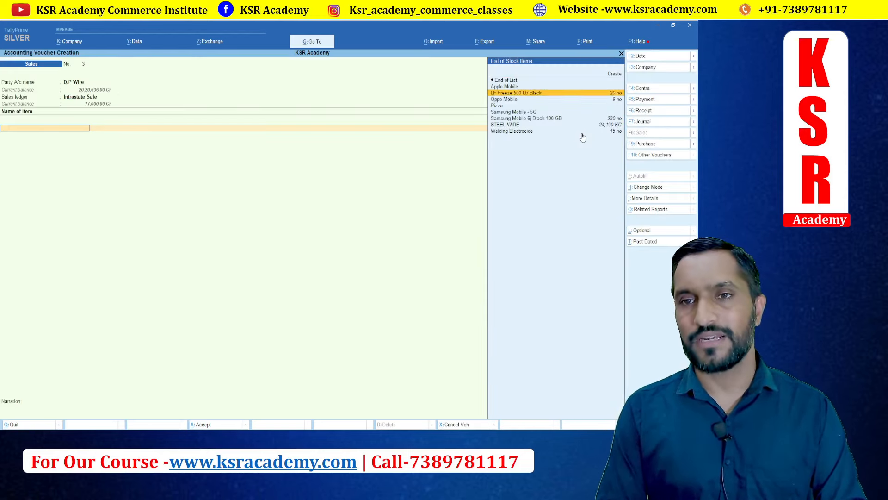
key(Down)
key(Return)
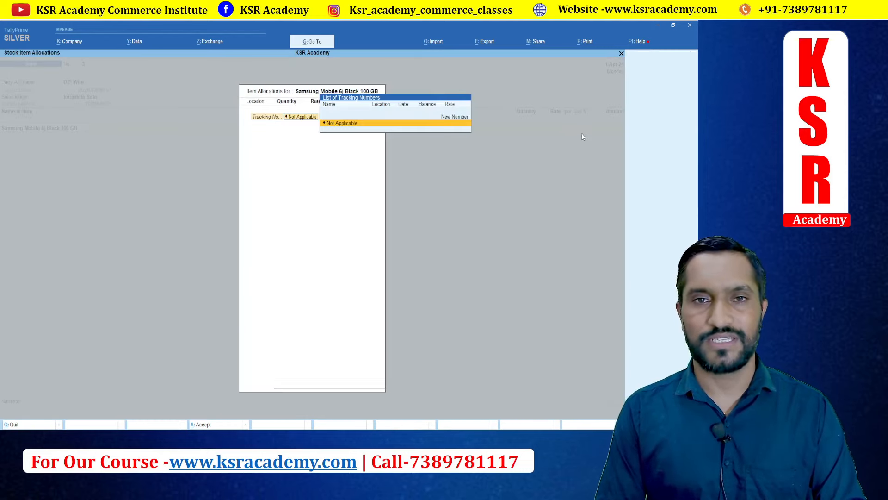
Allocate 100 units from location IndoreFase -1 at the 17,000 rate, with tracking number Not Applicable and no item discount.
key(Down)
key(Down)
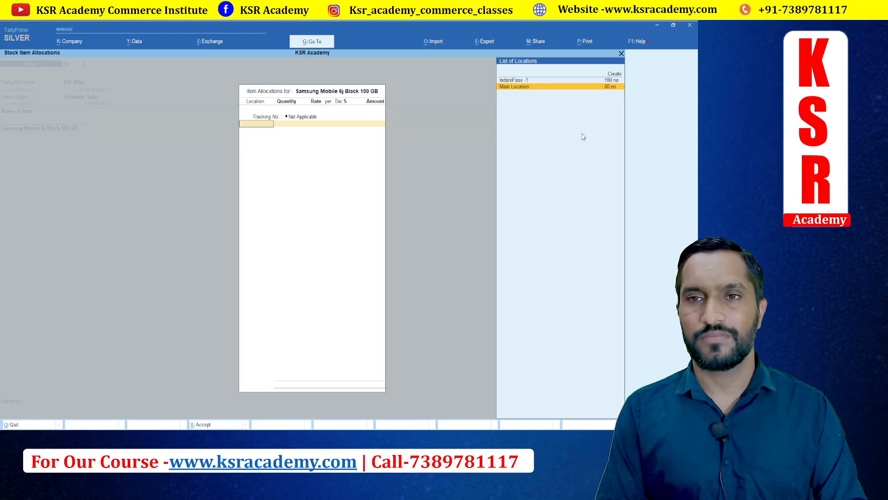
key(Up)
key(Return)
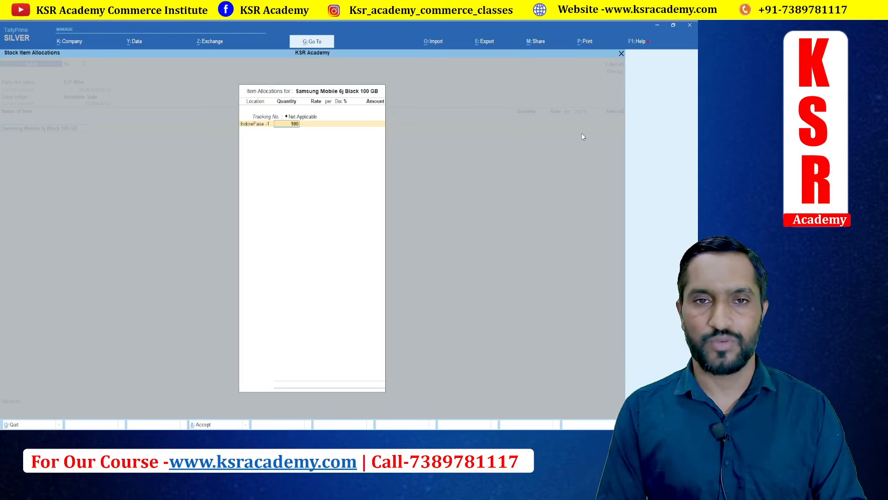
text(100)
key(Return)
key(Return)
key(Return)
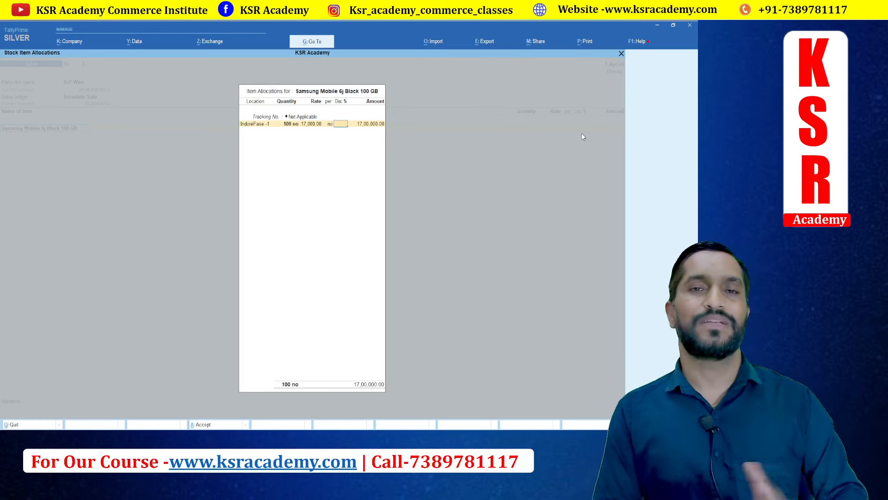
key(Return)
key(Return)
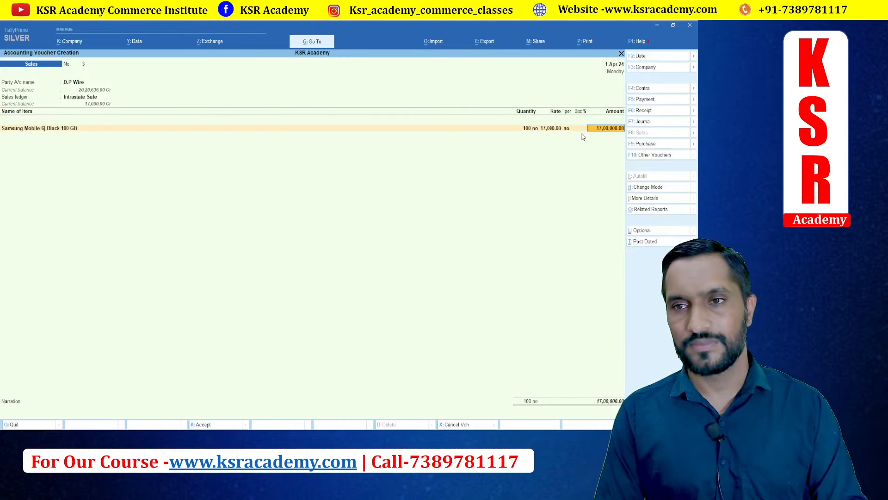
key(Return)
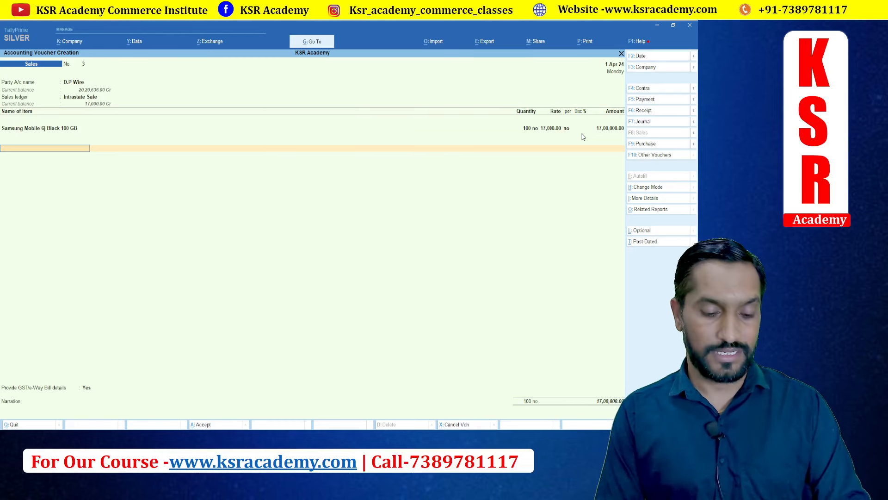
Create a ledger named Discount Paid under the Indirect Expenses group from within the voucher.
key(alt+c)
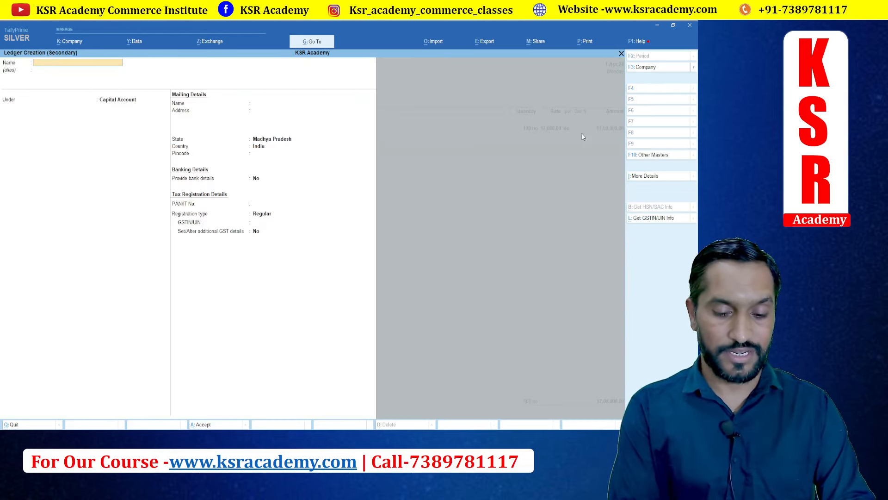
text(Discount)
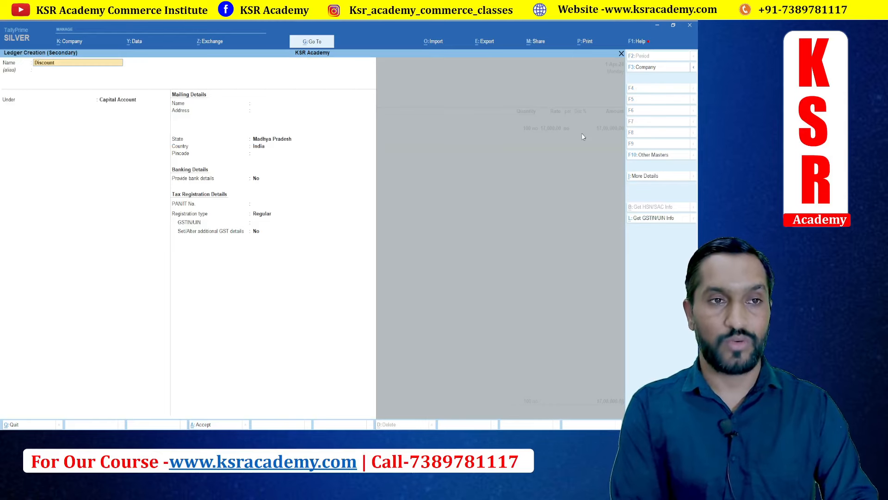
text( Pa)
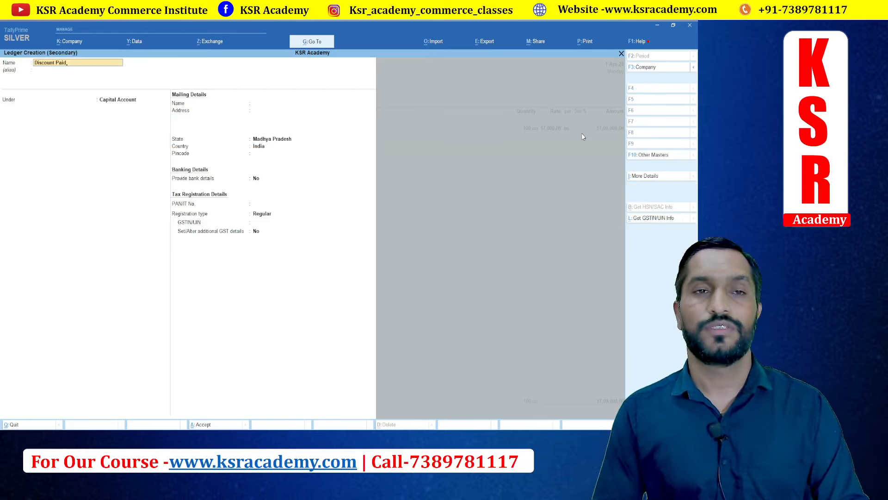
text(id)
key(Return)
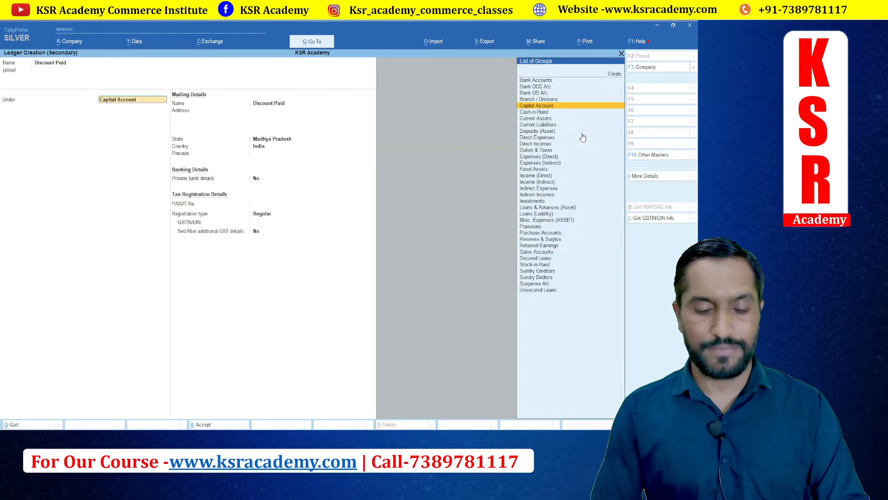
text(Ind)
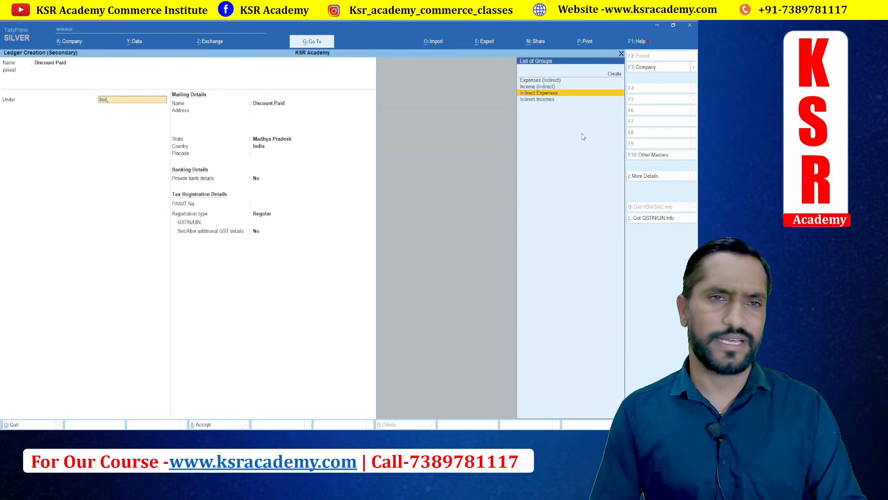
key(Return)
key(Return)
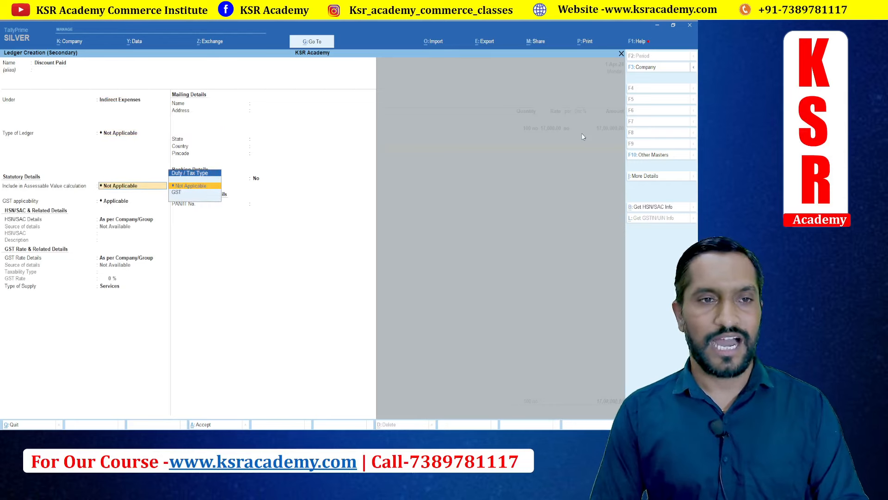
Include the ledger in the GST assessable value, appropriated to Goods and Services and based on value, and save it.
key(Down)
key(Return)
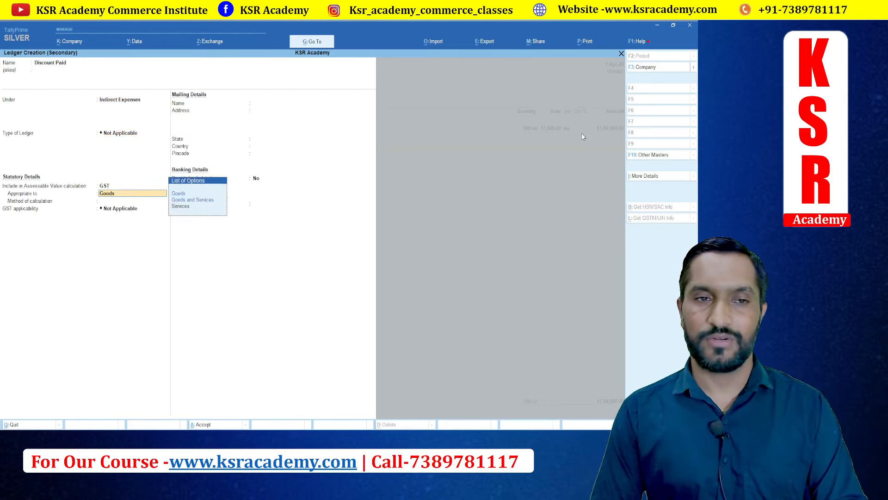
key(Down)
key(Up)
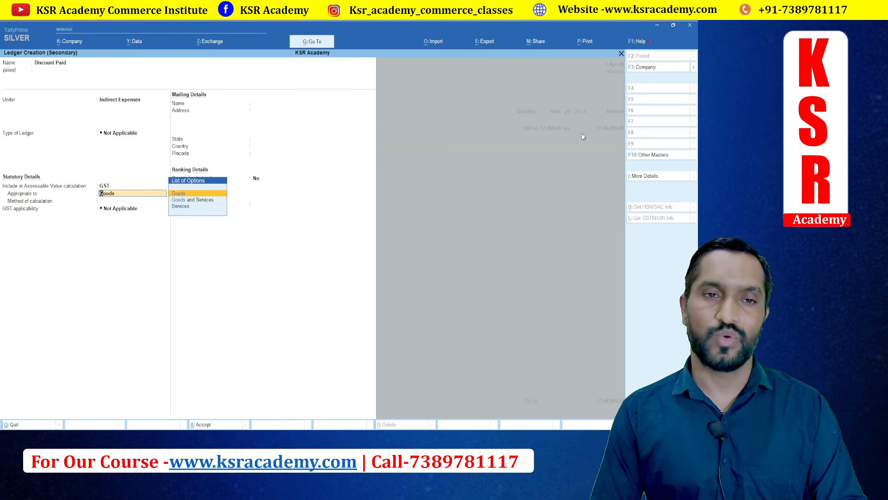
key(Down)
key(Return)
key(Return)
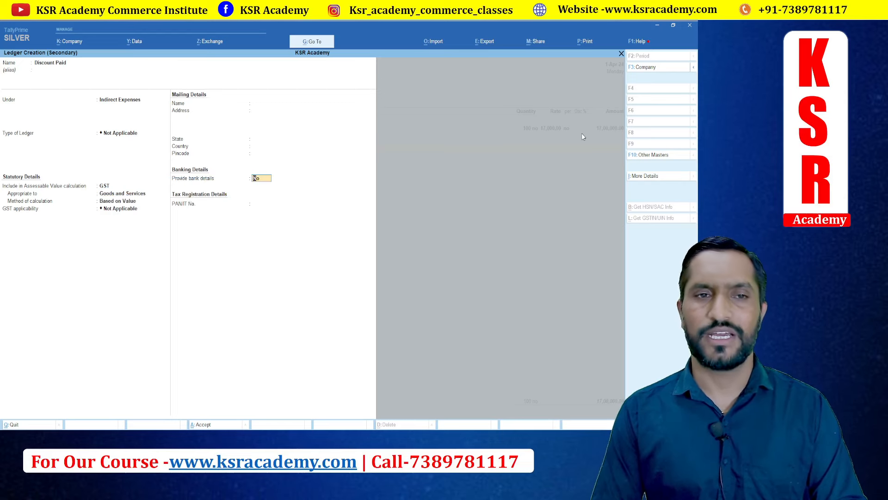
key(Return)
key(Return)
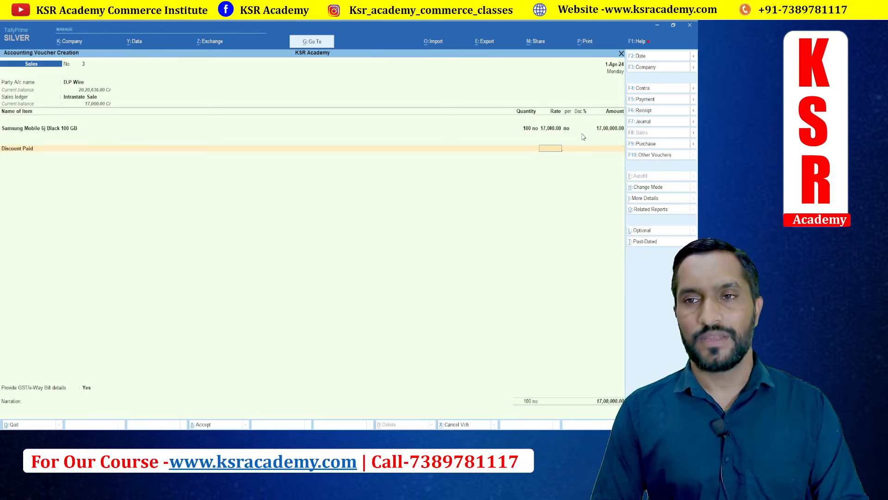
Apply a rate of -10% to the Discount Paid line in the sales voucher.
text(-10)
key(Return)
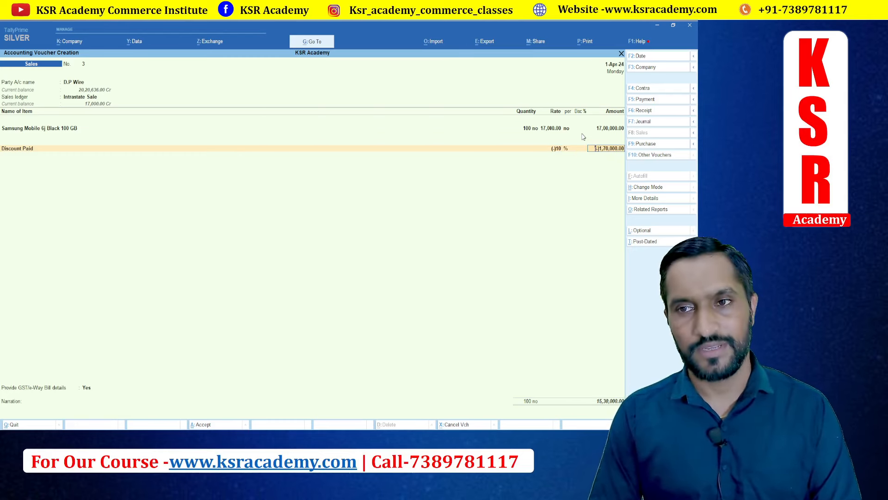
key(Return)
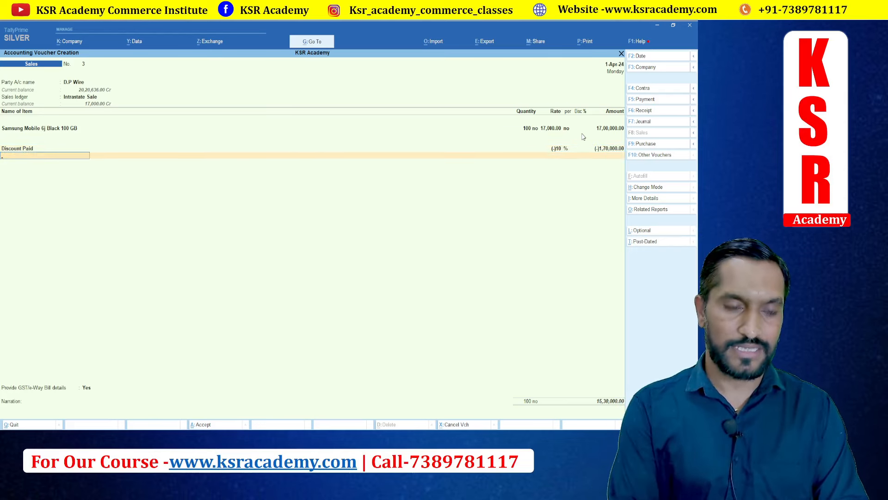
Add the Output CGST ledger below the Discount Paid line.
text(out)
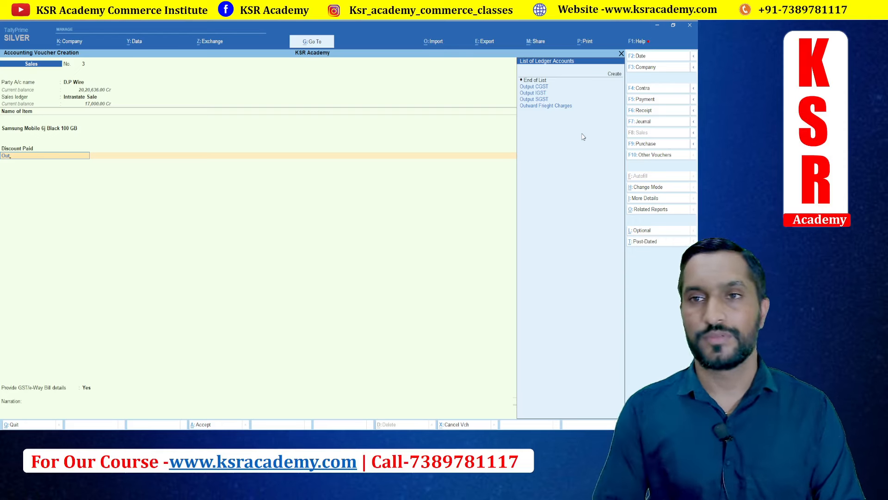
key(Down)
key(Return)
Go back to the voucher's party account and change it to NARESH STEEL.
key(BackSpace)
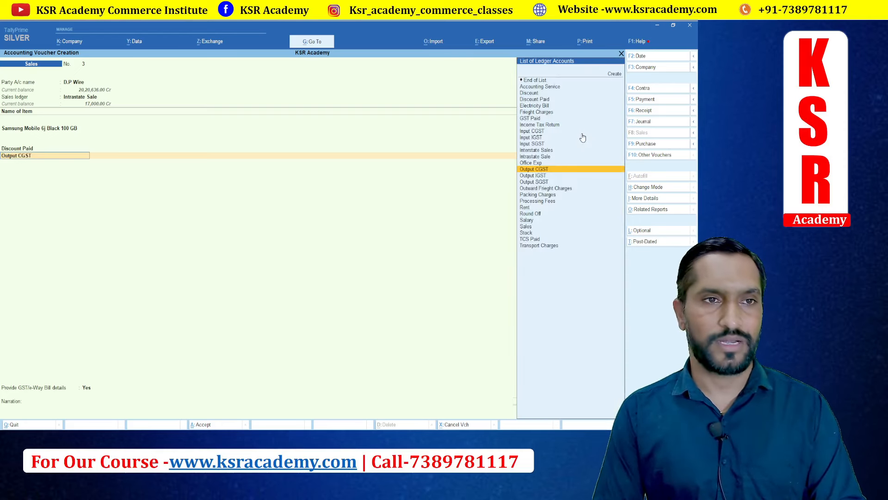
key(BackSpace)
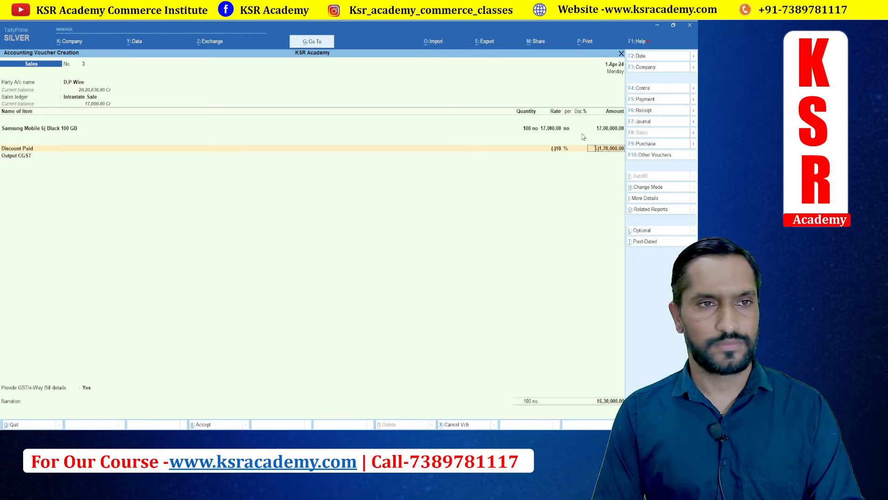
key(BackSpace)
key(BackSpace)
key(BackSpace)
key(BackSpace)
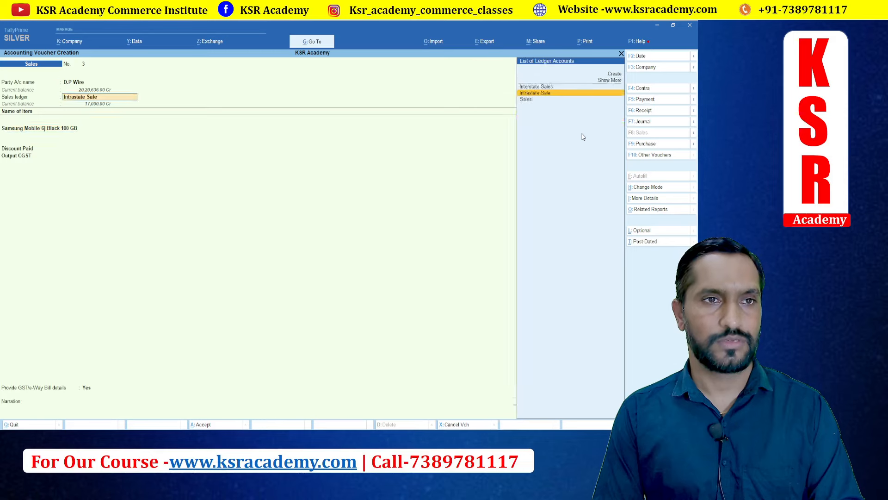
key(BackSpace)
key(Return)
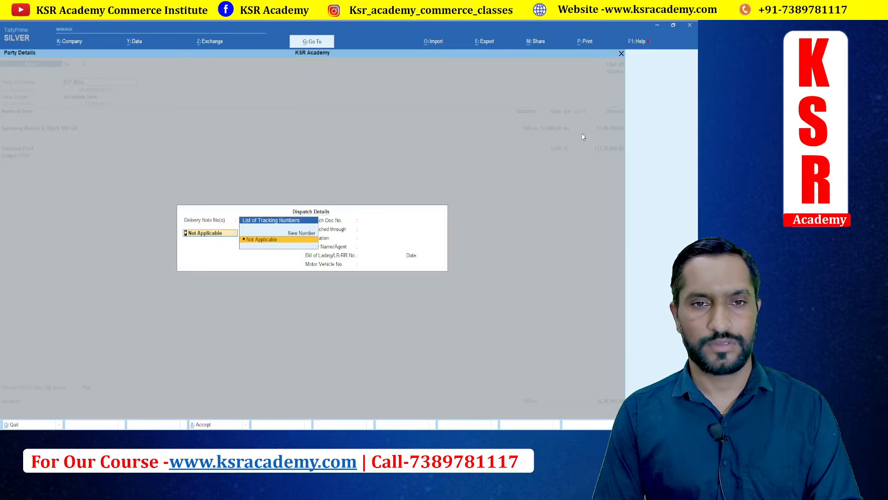
key(Escape)
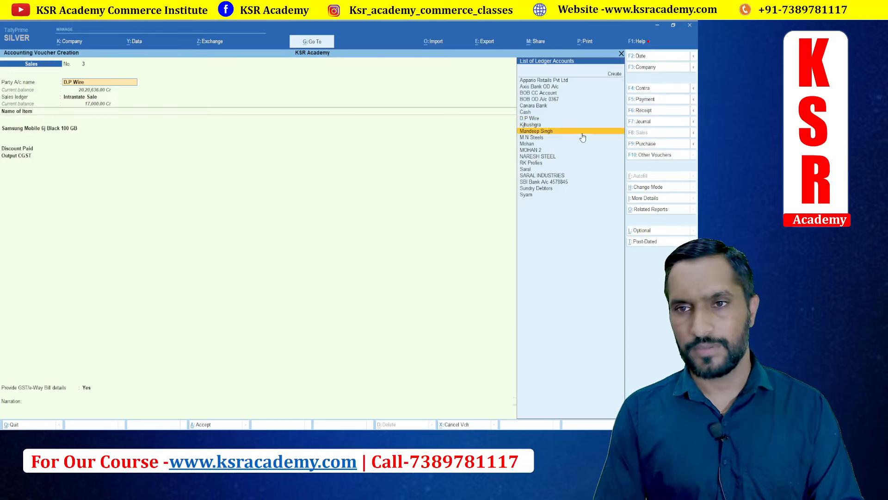
key(Down)
key(Down)
key(Down)
key(Down)
key(Return)
Accept the dispatch details without entries and keep the default party details for NARESH STEEL.
key(Return)
key(Return)
key(Return)
key(Return)
key(Return)
key(Return)
key(Return)
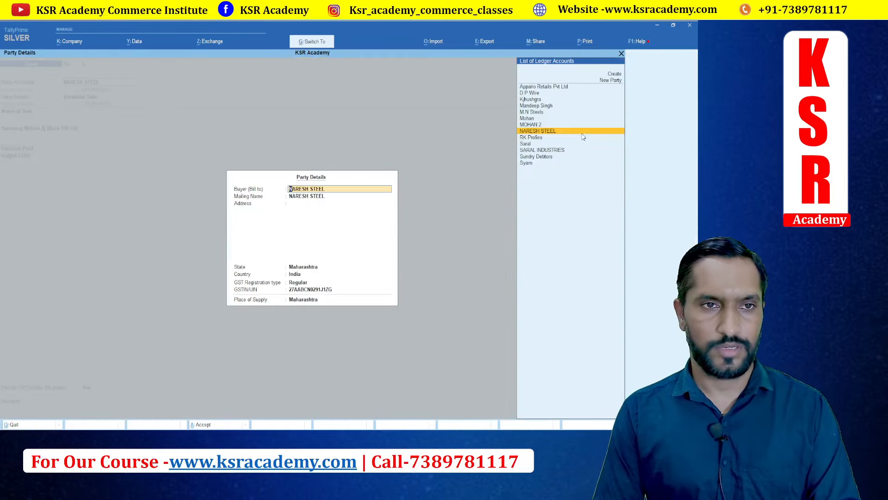
key(ctrl+a)
Change the sales ledger to Interstate Sales and keep the existing item allocation and discount, continuing to the tax ledger line.
key(Up)
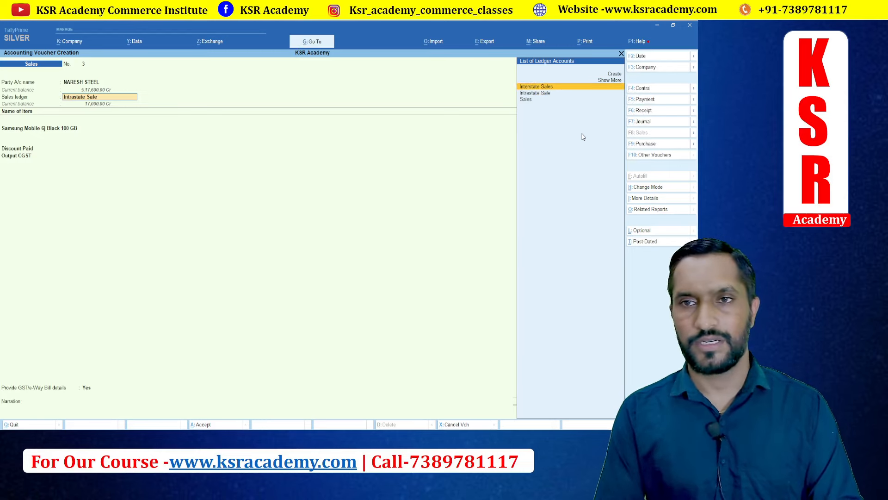
key(Return)
key(Return)
key(Return)
key(Return)
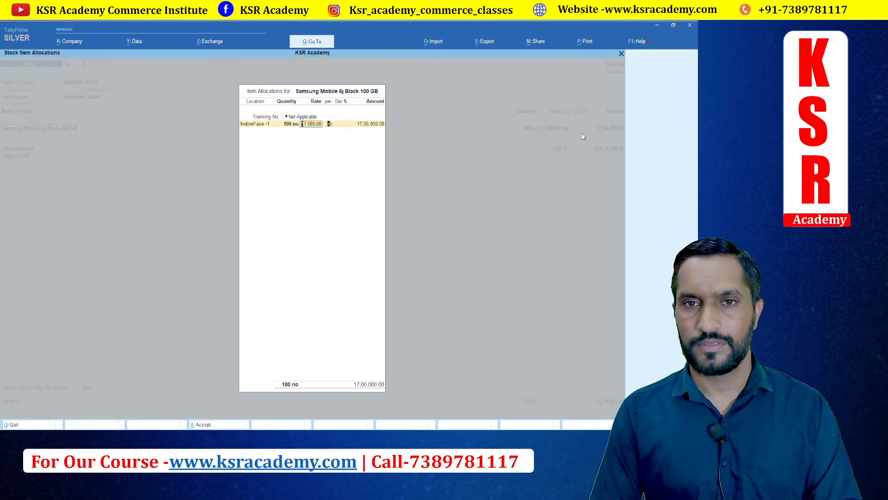
key(Return)
key(Return)
key(Return)
key(Return)
key(Return)
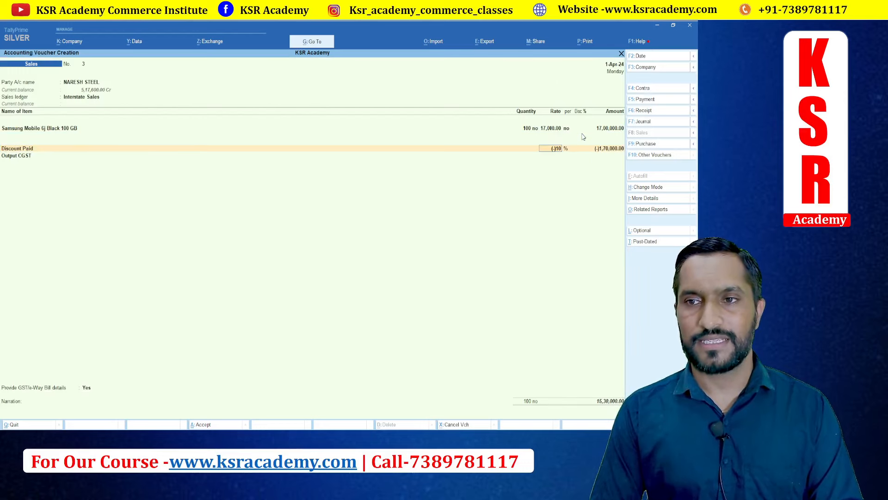
key(Return)
key(Return)
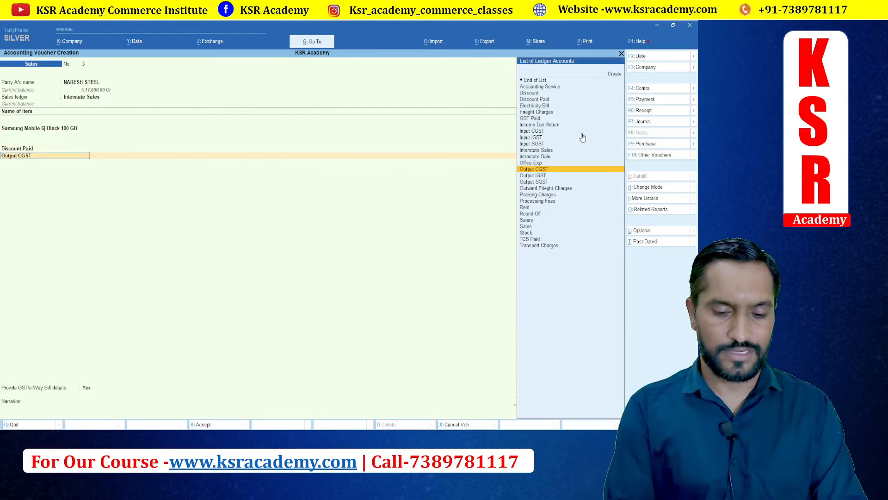
Replace the Output CGST ledger below the Discount Paid line with Output IGST.
text(Ou)
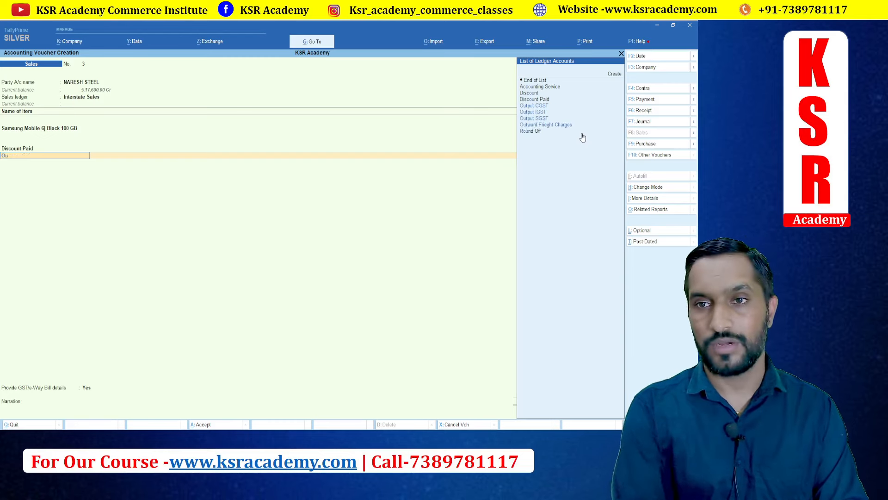
key(Down)
key(Return)
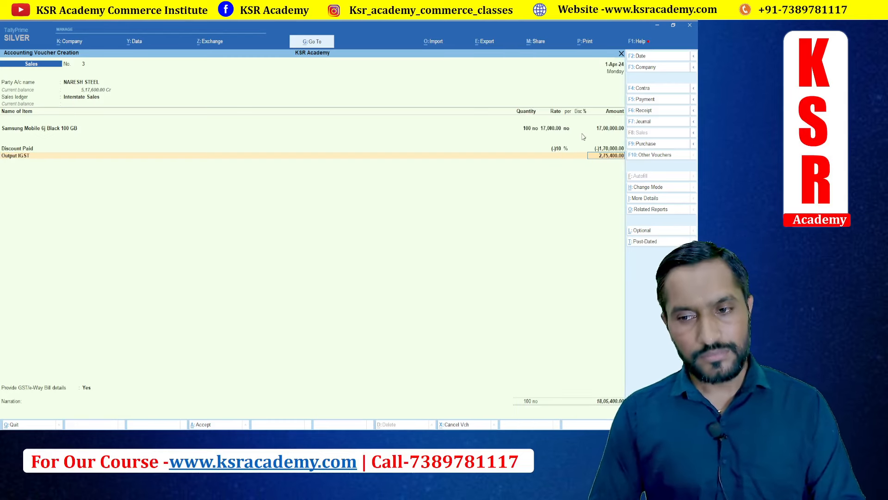
Examine the detailed GST tax analysis for the item value, the Discount Paid deduction and the IGST calculation.
key(ctrl)
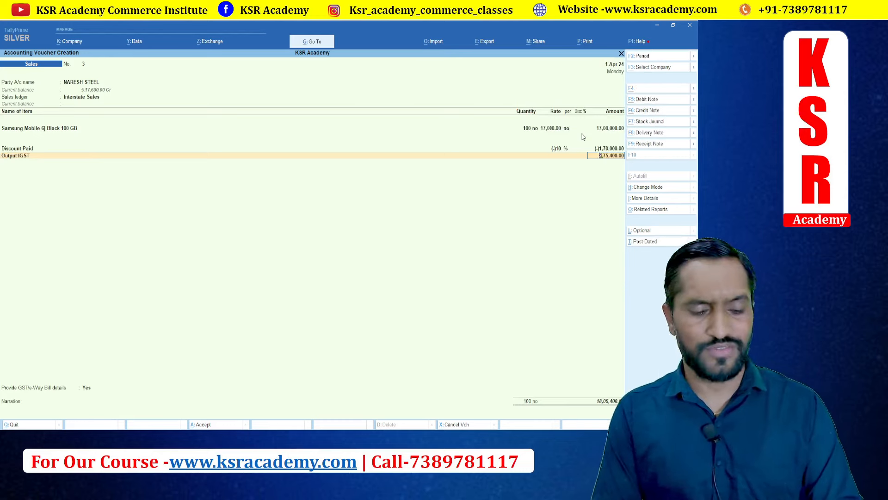
key(ctrl+o)
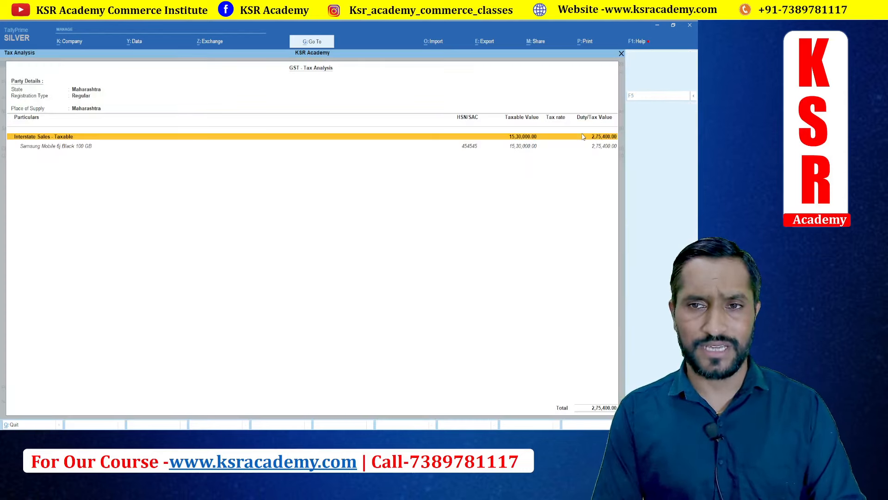
key(alt+F5)
key(Down)
key(Down)
key(Down)
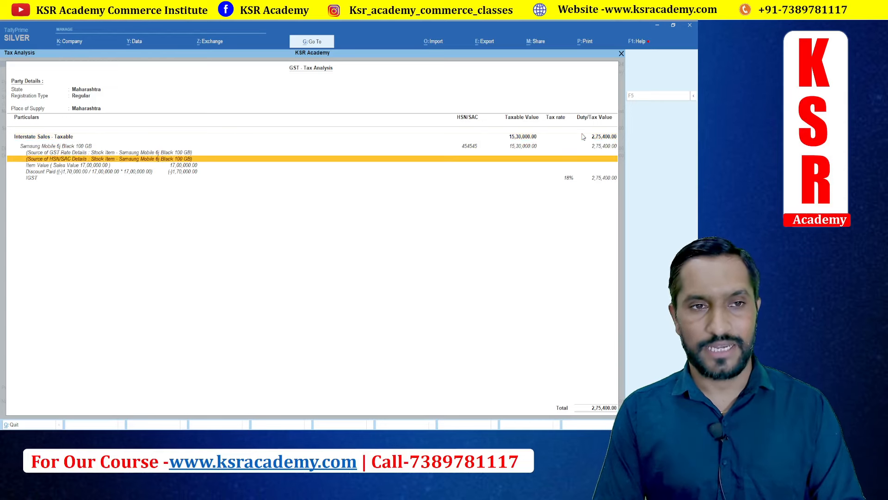
key(Down)
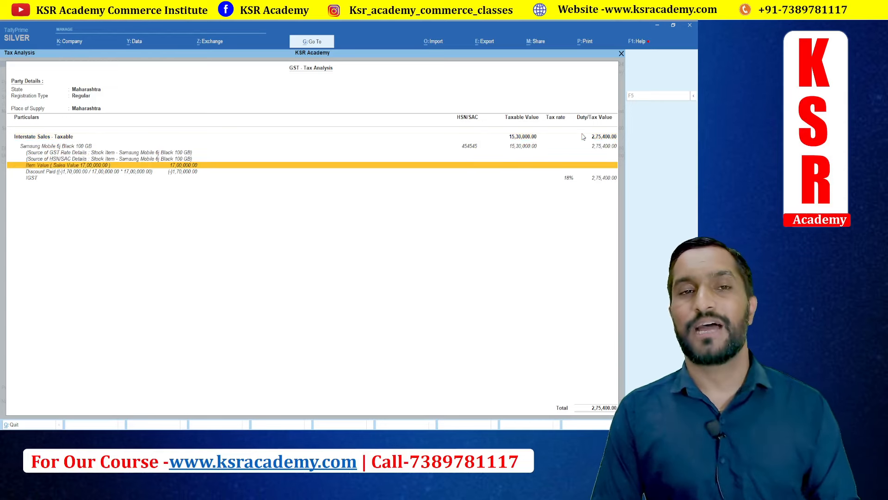
key(Down)
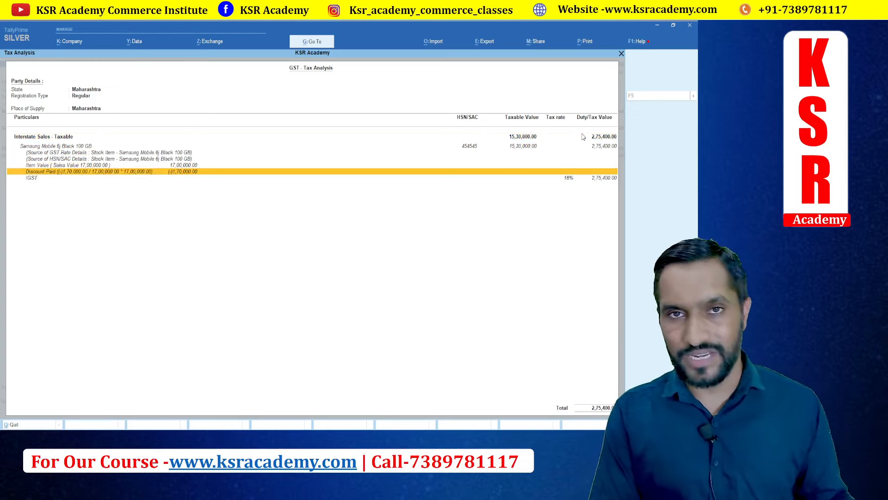
key(Up)
key(Up)
key(Up)
key(Up)
key(Up)
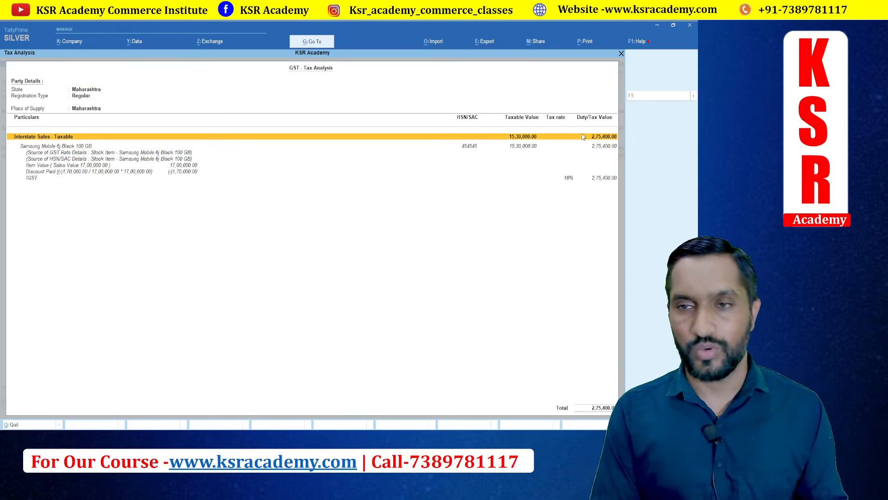
key(Down)
key(Down)
key(Down)
key(Down)
key(Down)
key(Down)
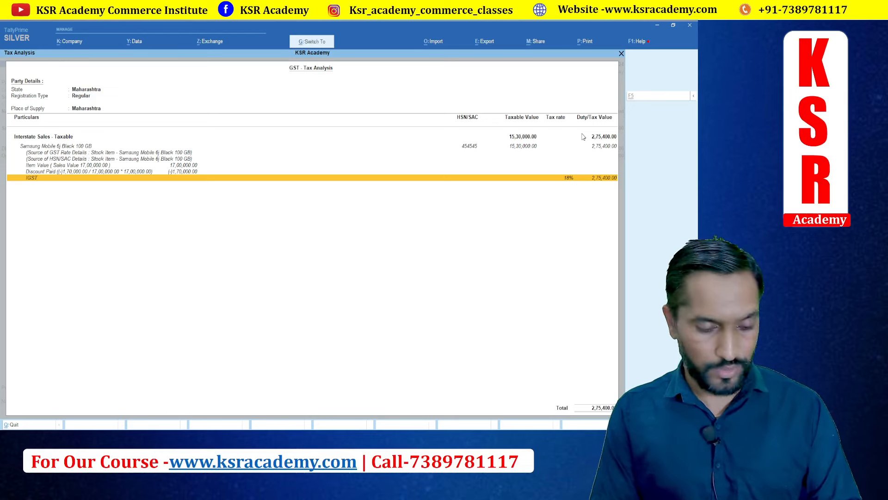
Close the tax analysis, save the sales voucher without sending e-Way Bill details, and leave voucher entry.
key(Return)
key(ctrl)
key(ctrl+a)
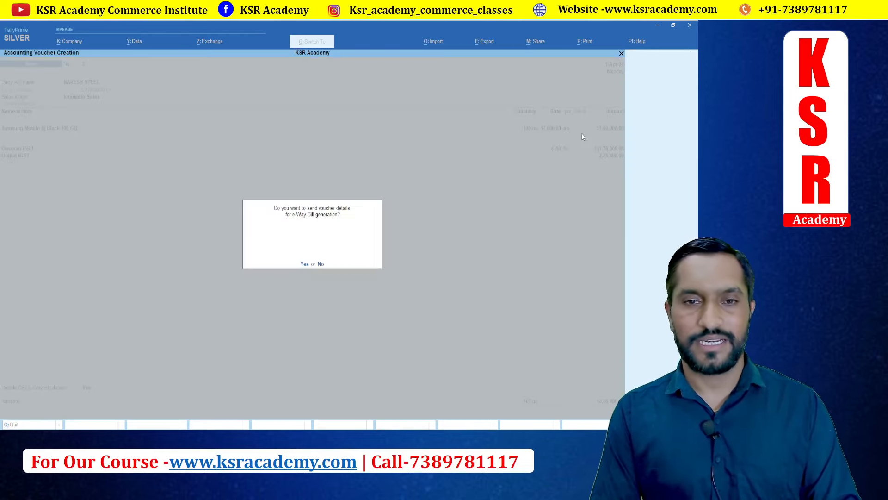
key(n)
key(Escape)
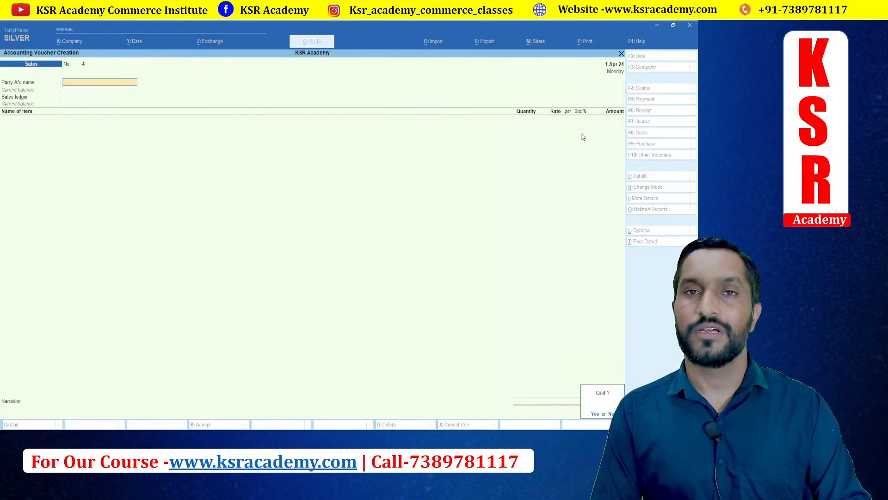
key(Escape)
Open the detailed Profit & Loss A/c and locate Discount Paid under Indirect Expenses.
key(Down)
key(Down)
key(Down)
key(Down)
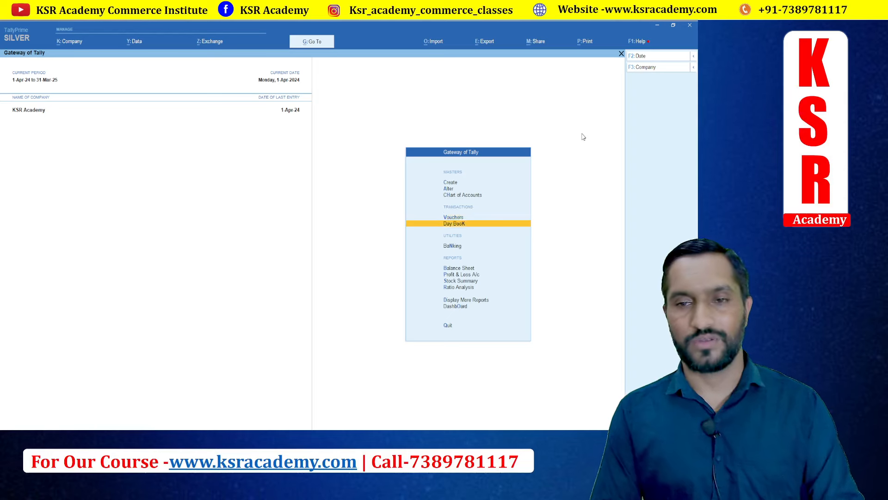
key(Return)
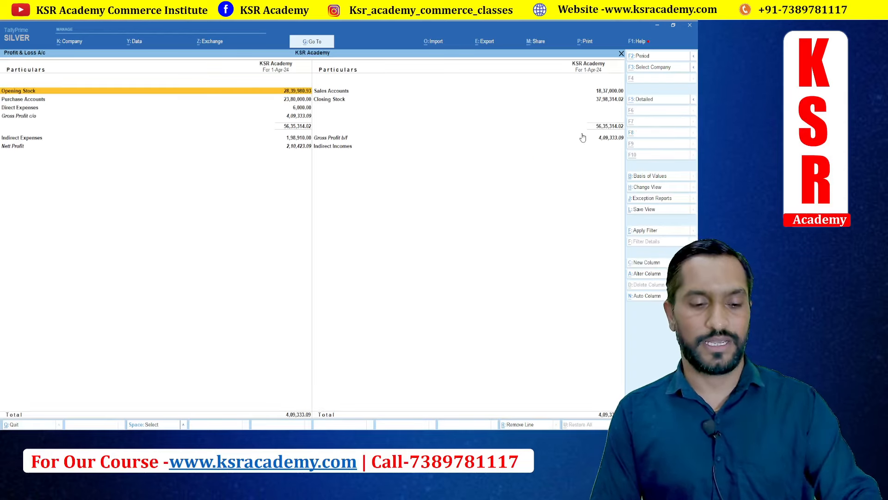
key(alt+F5)
key(Down)
key(Down)
key(Down)
key(Down)
key(Down)
key(Down)
key(Down)
key(Down)
key(Down)
key(Down)
key(Down)
key(Down)
key(Down)
key(Down)
key(Down)
key(Down)
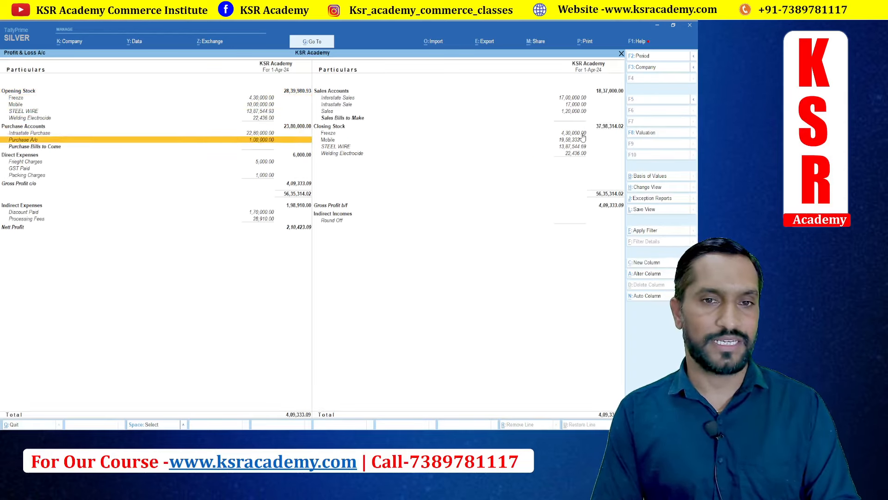
key(Up)
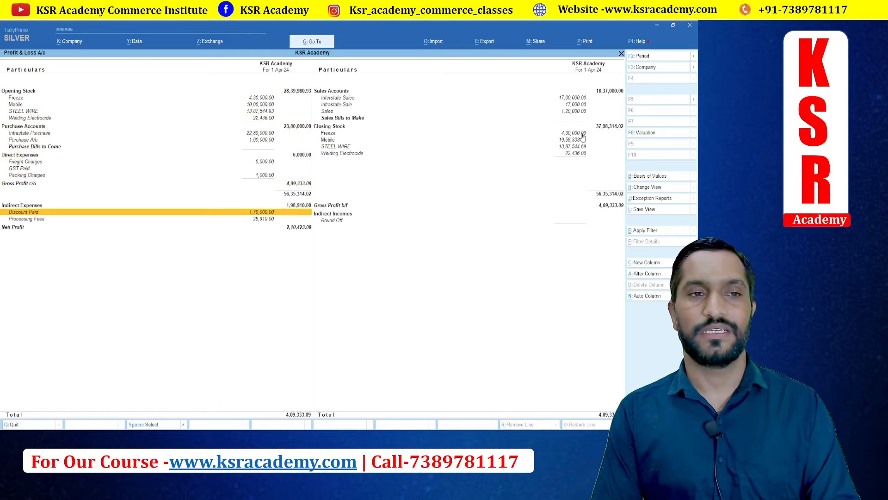
Drill down from Discount Paid to its Interstate Sales voucher for review, and return to the Gateway of Tally.
key(Return)
key(Return)
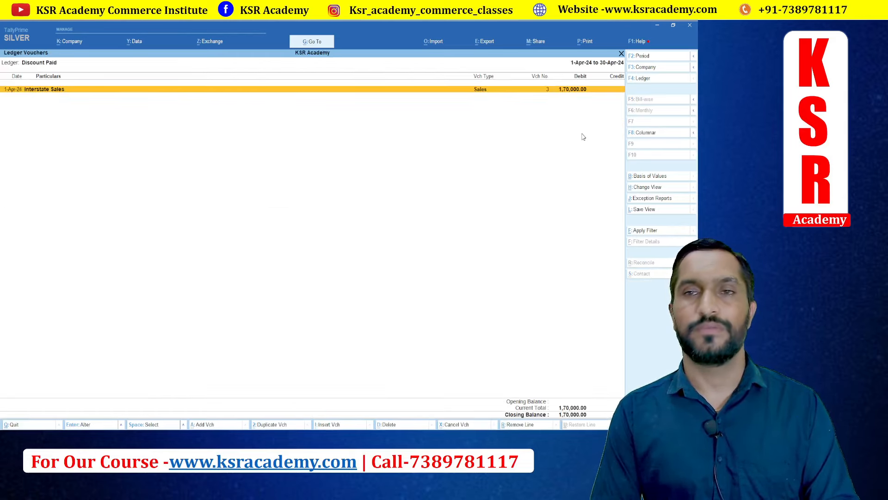
key(Return)
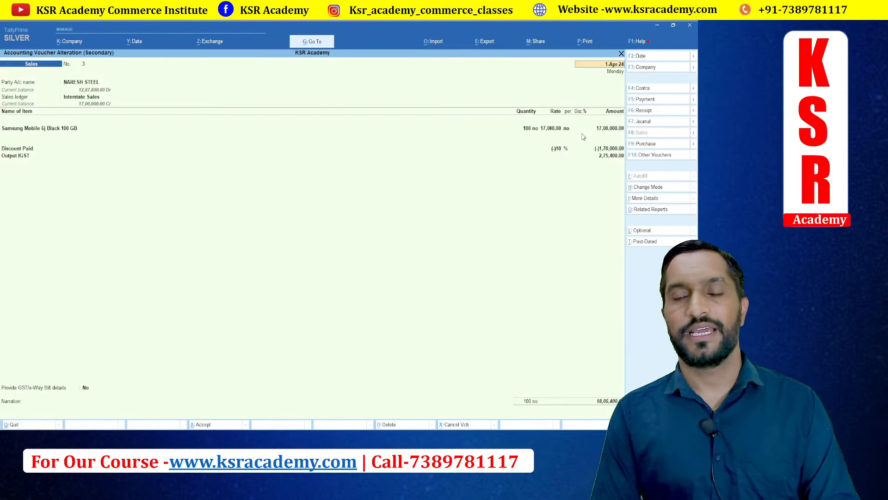
key(Escape)
key(Escape)
key(Escape)
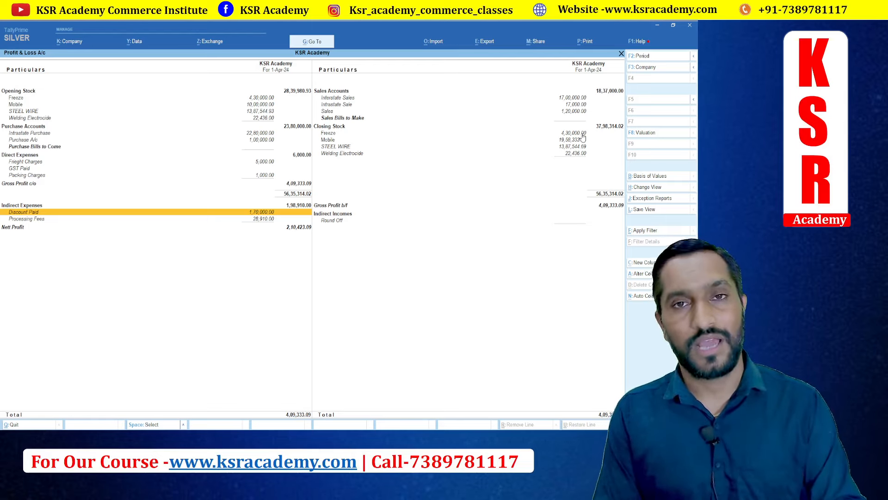
key(Escape)
key(Escape)
key(Escape)
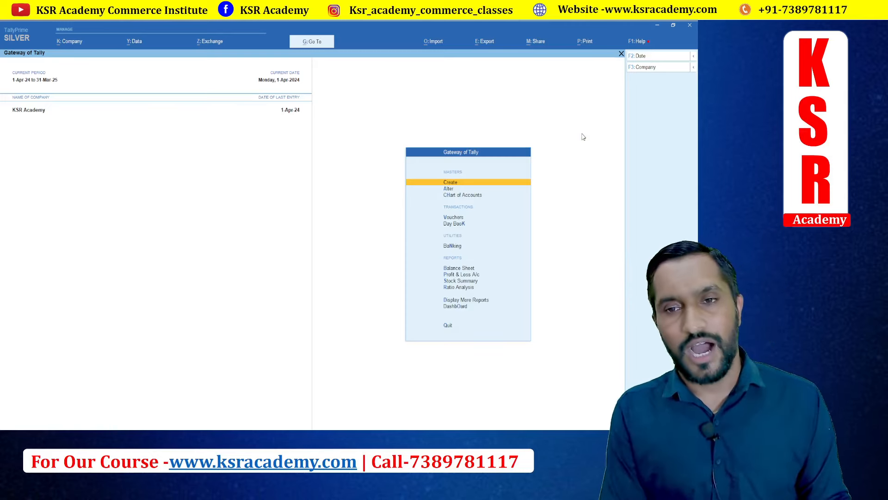
Open the ledger account report for Appario Retails Pvt Ltd and return to the ledger selection.
key(Down)
key(Down)
key(Down)
key(Down)
key(Down)
key(Down)
key(d)
key(a)
key(l)
key(Down)
key(Down)
key(Down)
key(Down)
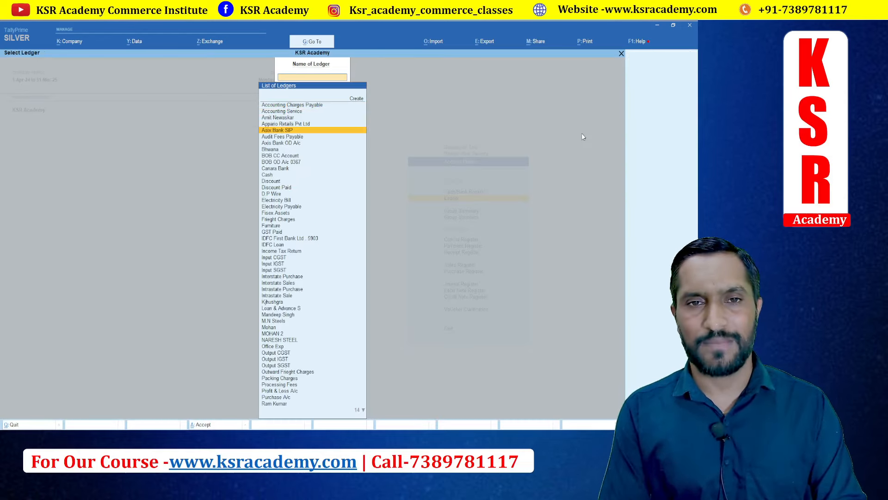
key(Up)
key(Return)
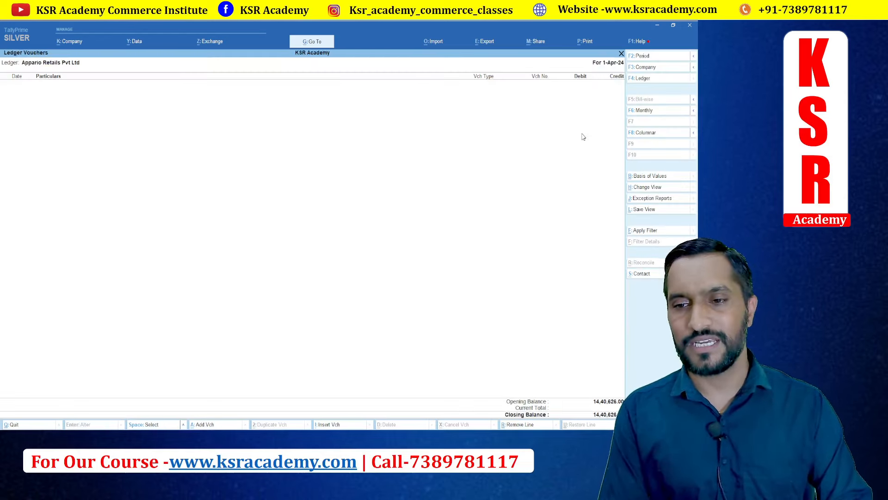
key(Escape)
Open the ledger vouchers of the supplier listed directly after Intrastate Sale to review its purchases.
key(Down)
key(Down)
key(Down)
key(Down)
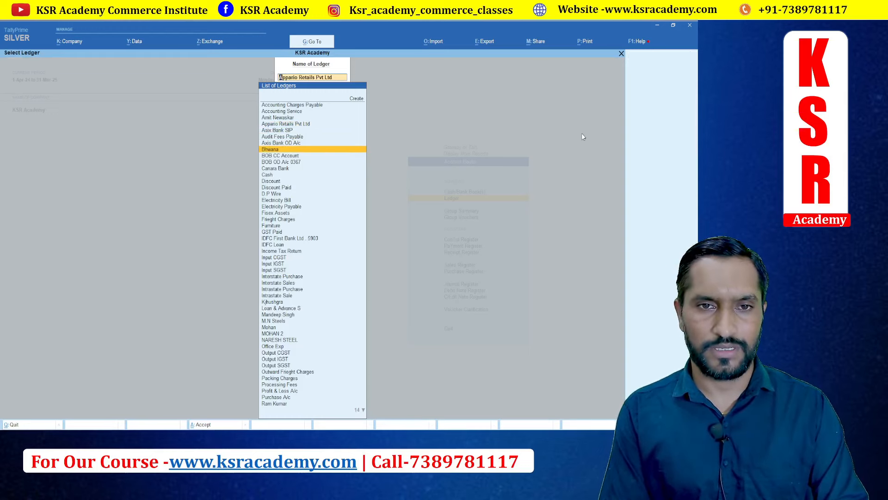
key(Down)
key(Down)
key(Down)
key(Down)
key(Down)
key(Down)
key(Down)
key(Down)
key(Down)
key(Down)
key(Down)
key(Down)
key(Down)
key(Down)
key(Down)
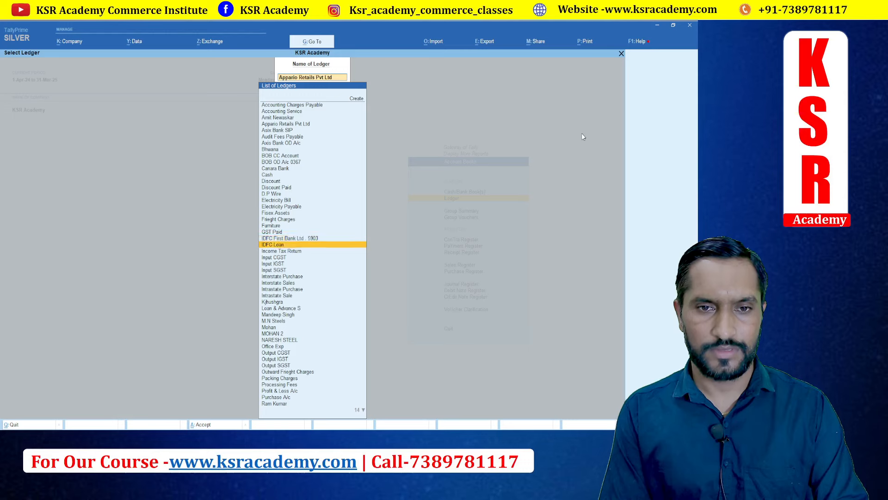
key(Down)
key(Down)
key(Down)
key(Down)
key(Down)
key(Down)
key(Down)
key(Down)
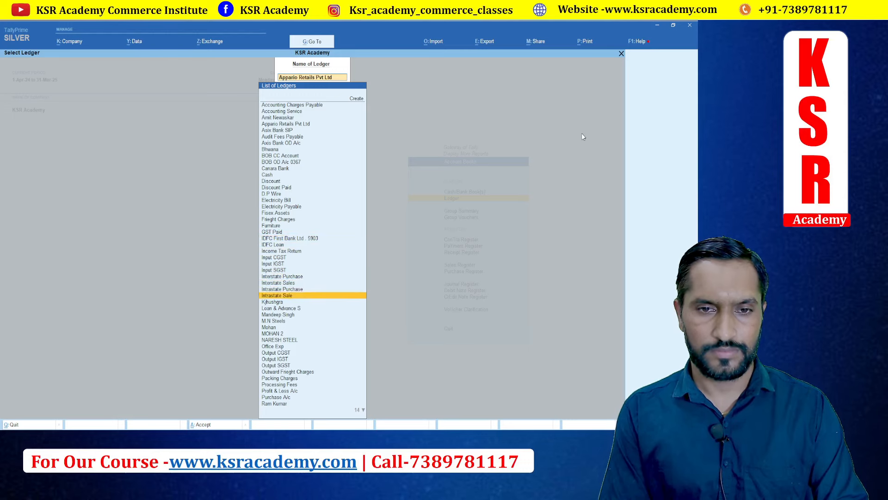
key(Down)
key(Return)
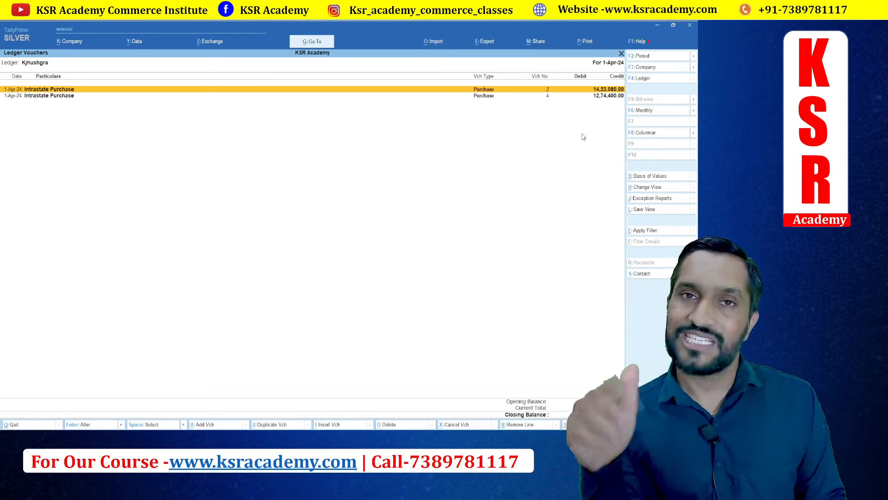
Leave the ledger report and start a new Journal voucher.
key(Escape)
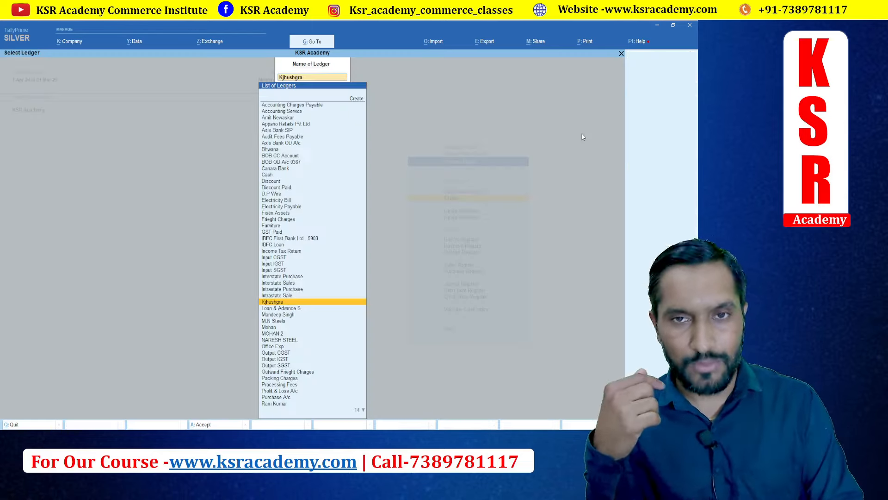
key(Escape)
key(Escape)
key(Escape)
key(Escape)
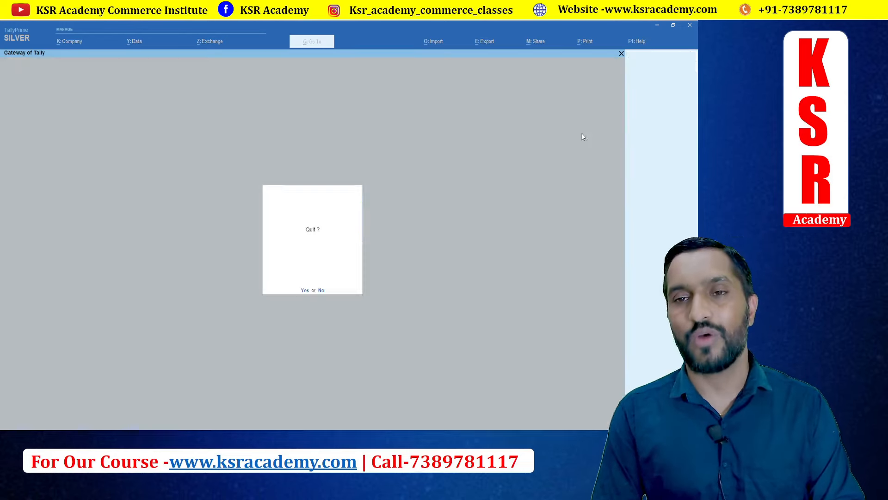
key(Escape)
key(Down)
key(Down)
key(Down)
key(Return)
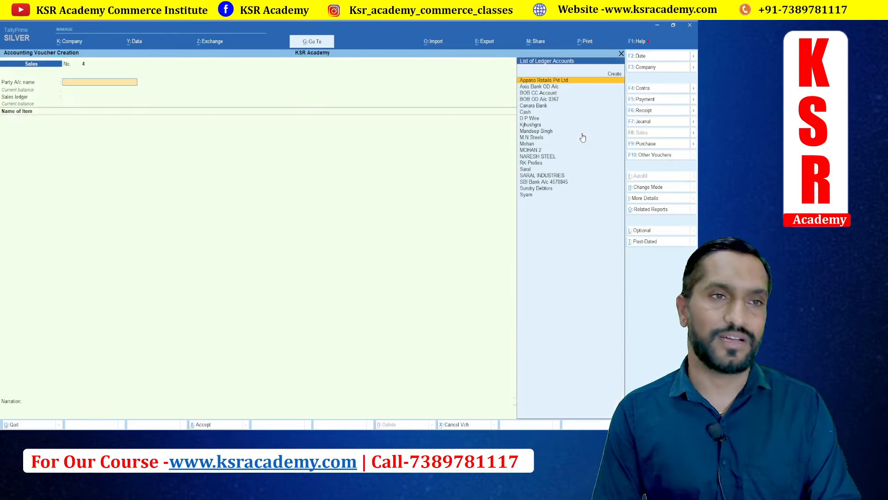
key(F7)
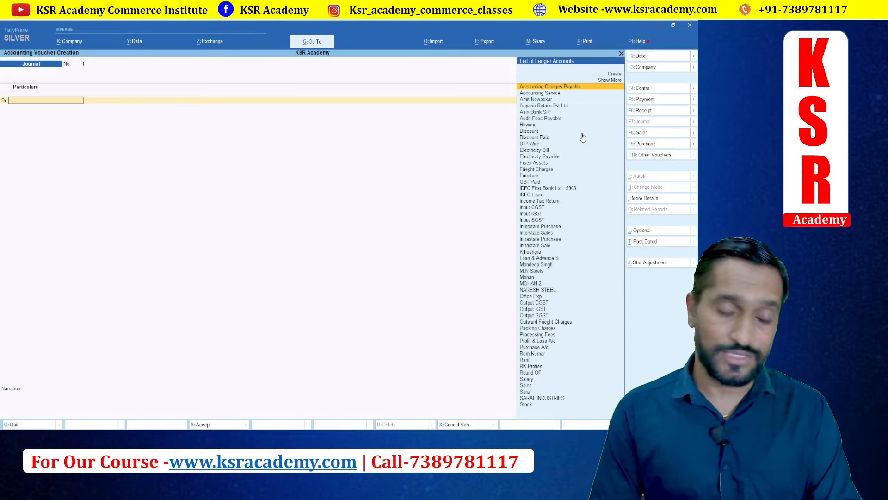
Debit the supplier ledger listed directly after Intrastate Sale with 126480.
text(Ku)
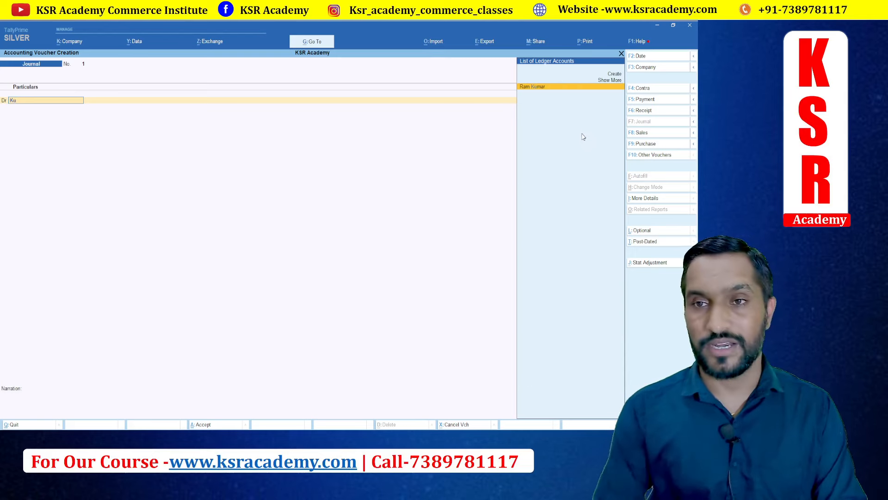
key(BackSpace)
key(Down)
key(Down)
key(Return)
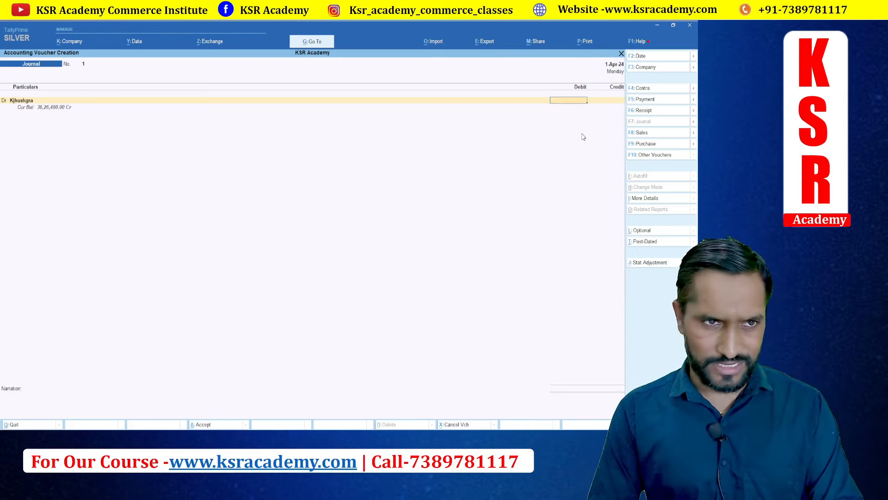
text(126480)
key(Return)
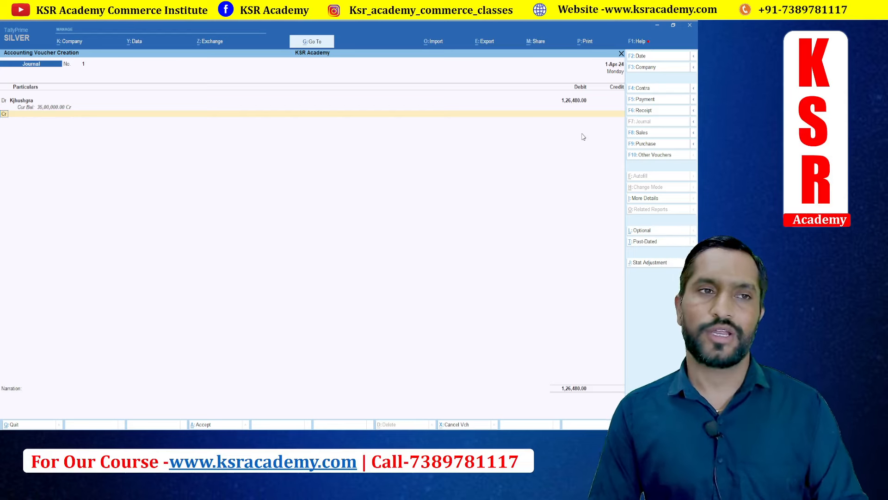
Create a new ledger for the Journal voucher's credit line and name it Discount Receive.
key(Return)
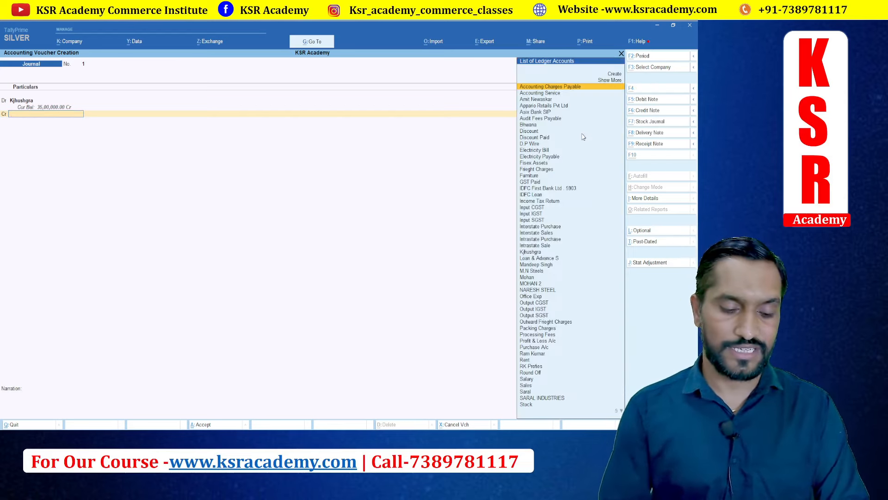
key(alt+c)
text(Disciou)
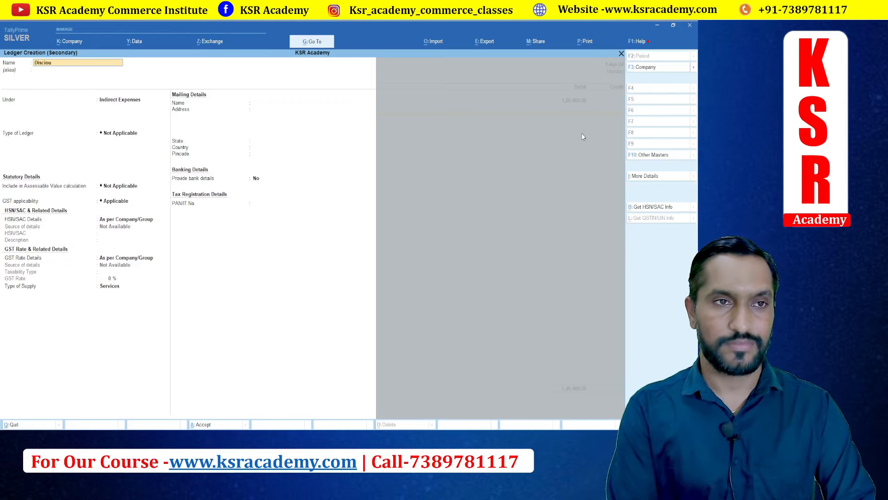
key(BackSpace)
key(BackSpace)
key(BackSpace)
text(o)
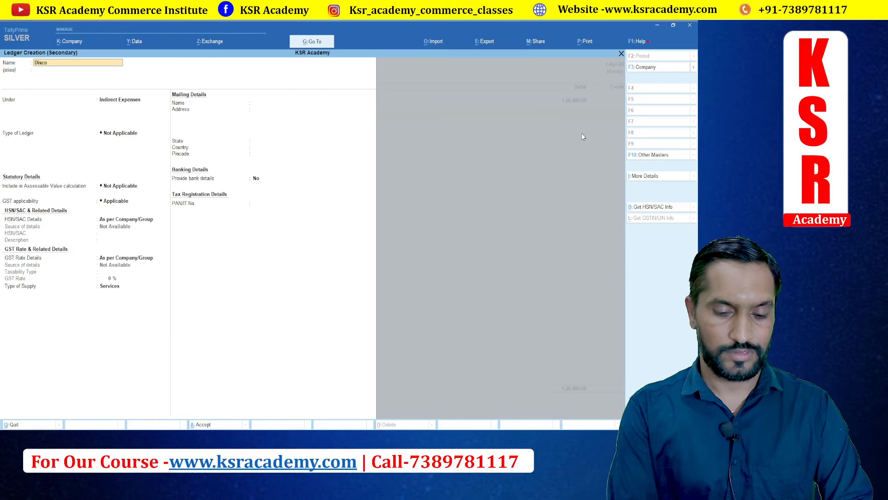
text(unt Receive)
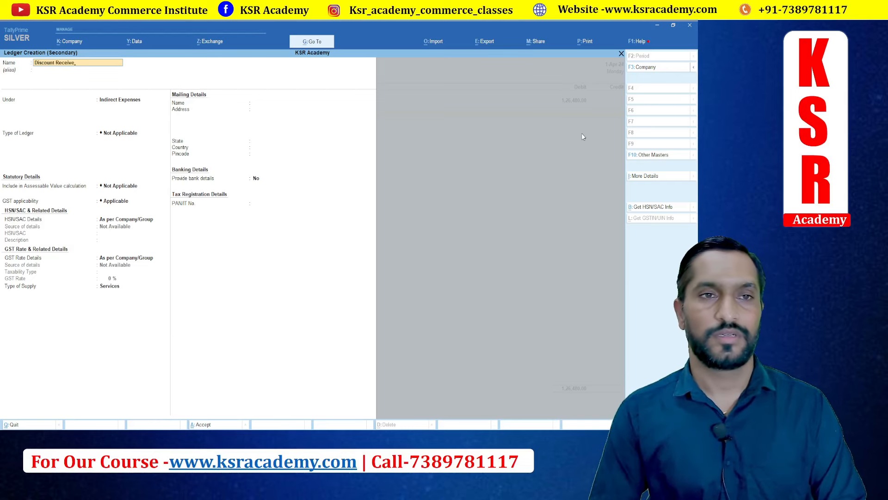
key(Return)
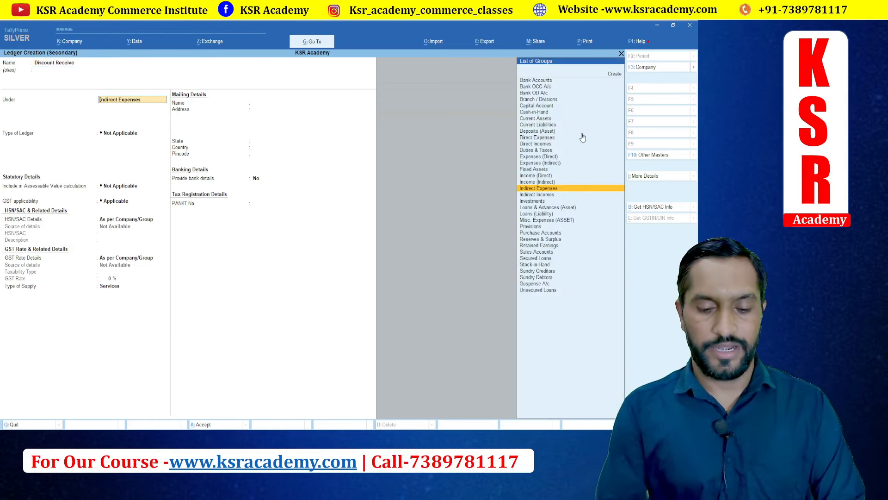
Place the Discount Receive ledger under Indirect Incomes and keep its ledger type as Not Applicable.
text(Ind)
key(Down)
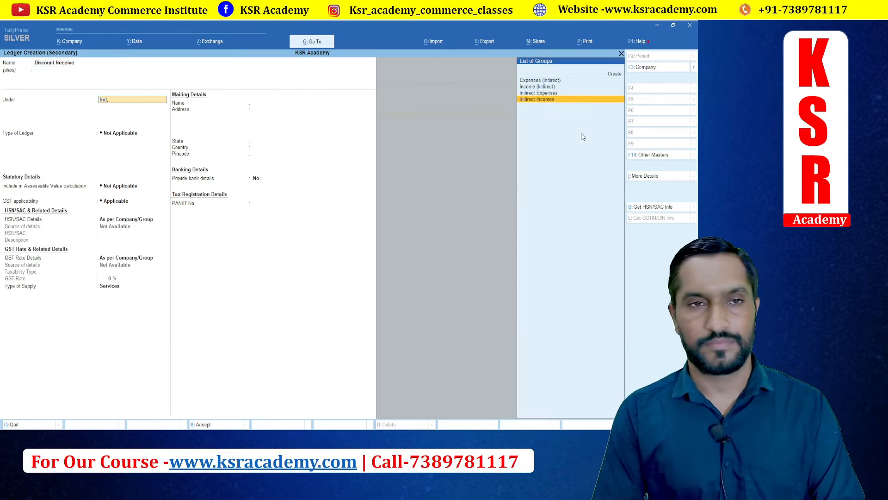
key(Return)
key(Return)
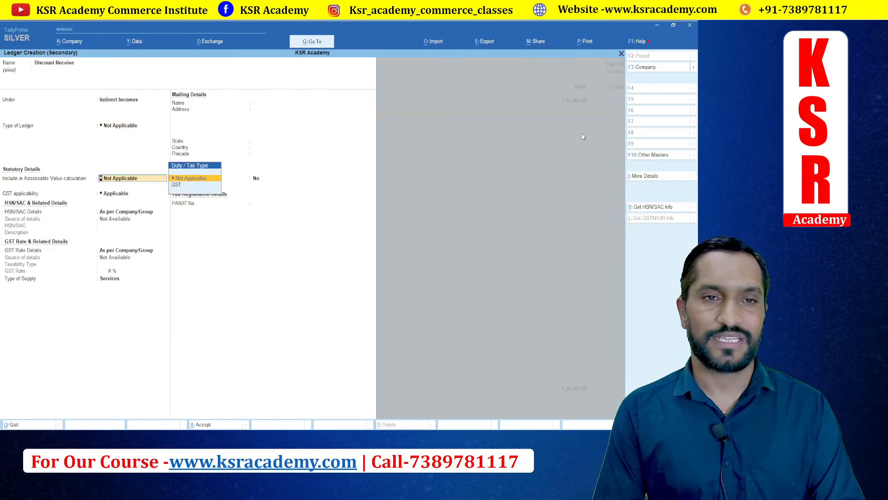
Set the ledger's GST applicability to Not Applicable and save the ledger.
key(Return)
key(Down)
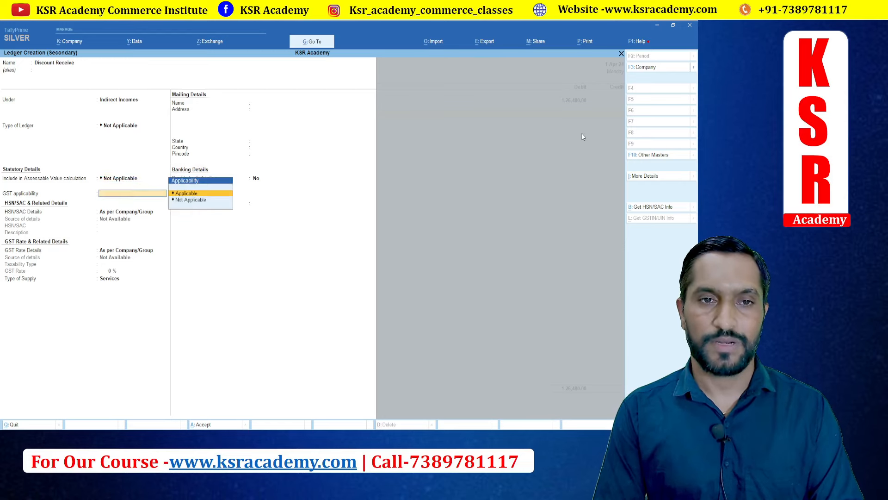
key(Return)
key(BackSpace)
key(Down)
key(Return)
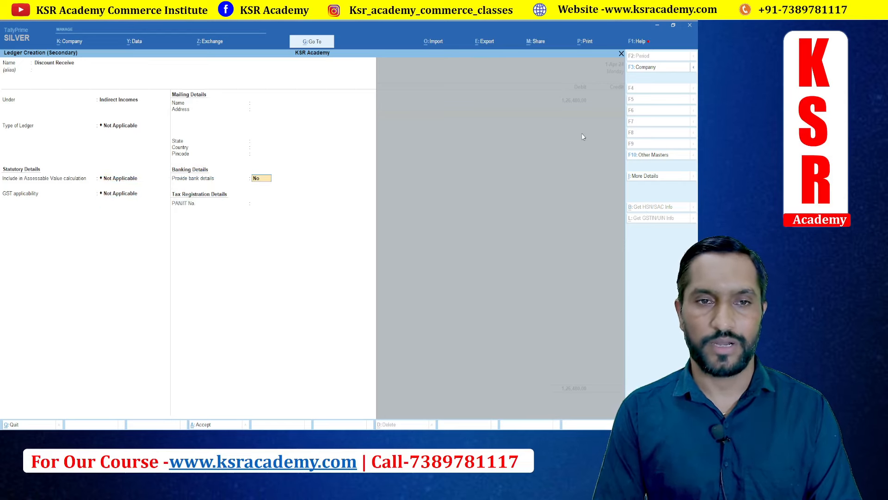
key(ctrl+a)
Credit Discount Receive with 126480 and save the Journal voucher without a narration.
key(Return)
key(Return)
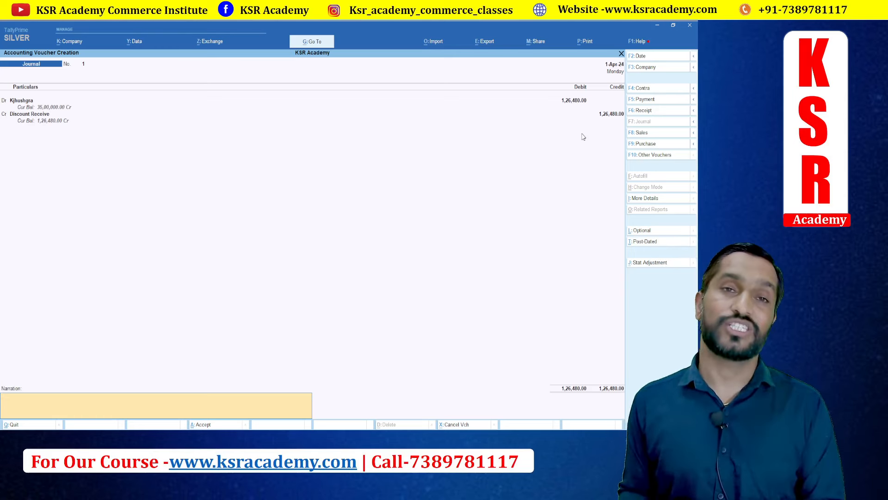
key(Return)
key(Return)
Leave voucher entry and open the Profit & Loss A/c report.
key(Escape)
key(Return)
key(Down)
key(Down)
key(Down)
key(Down)
key(Return)
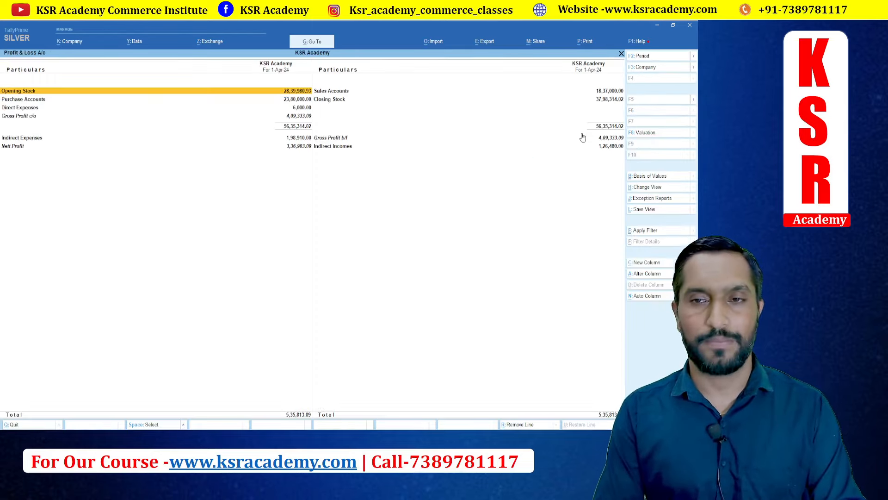
Show the Profit & Loss A/c in detail and examine the Discount Receive entry under Indirect Incomes.
key(Right)
key(Down)
key(Down)
key(Down)
key(Down)
key(Down)
key(Down)
key(Down)
key(Down)
key(Down)
key(Down)
key(Down)
key(Down)
key(Down)
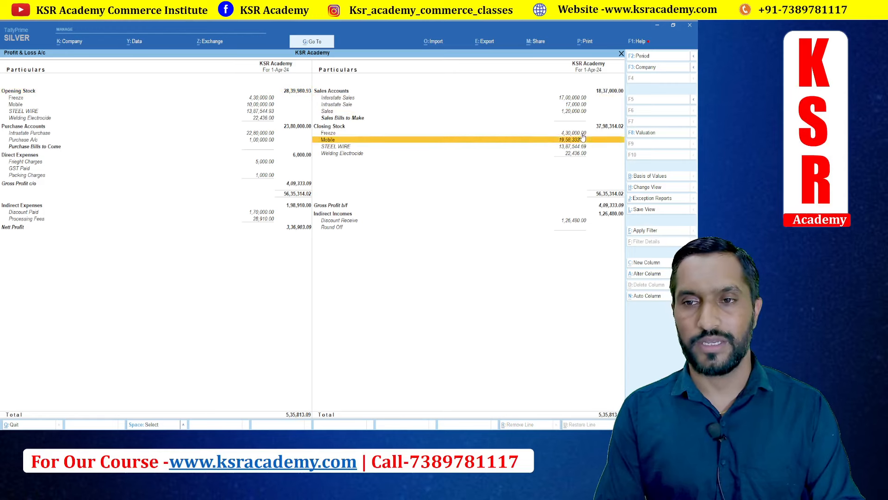
key(Up)
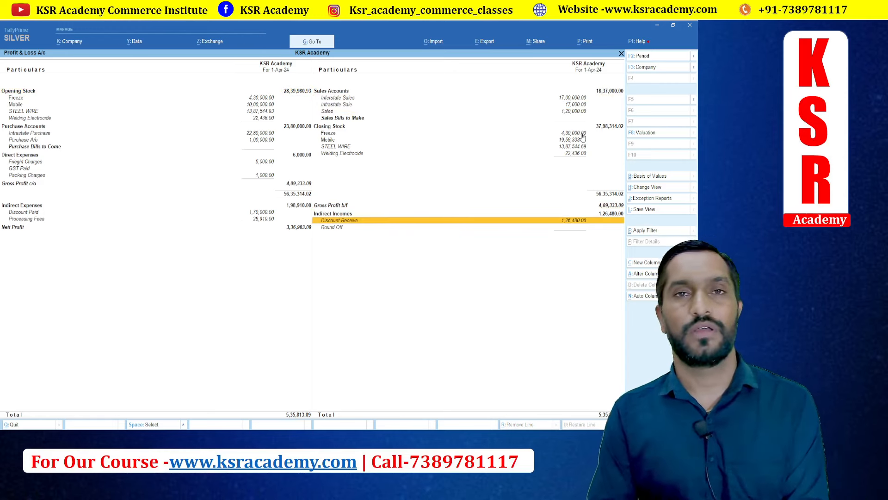